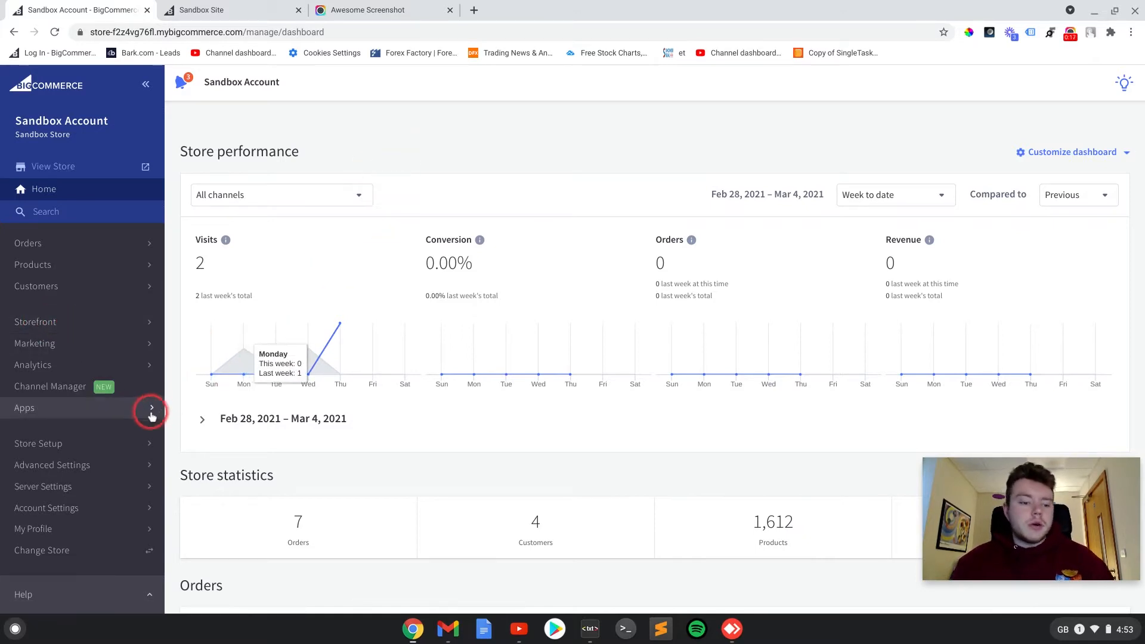
- Open the store's currency settings and begin adding a new currency with the code EUR - Euro
left_click(45, 450)
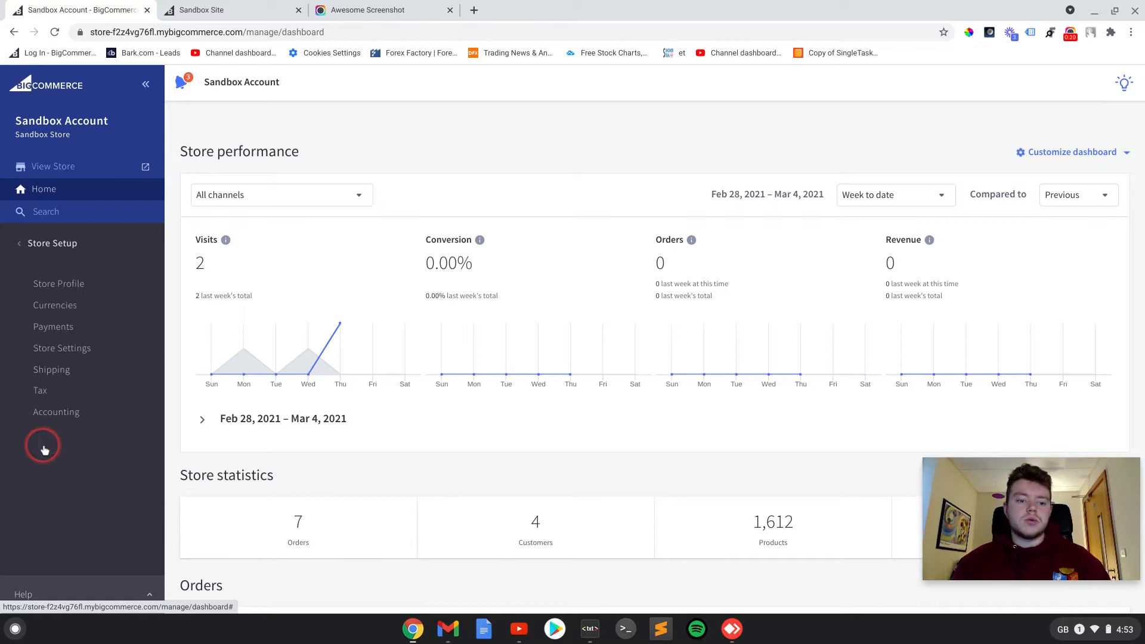
left_click(64, 307)
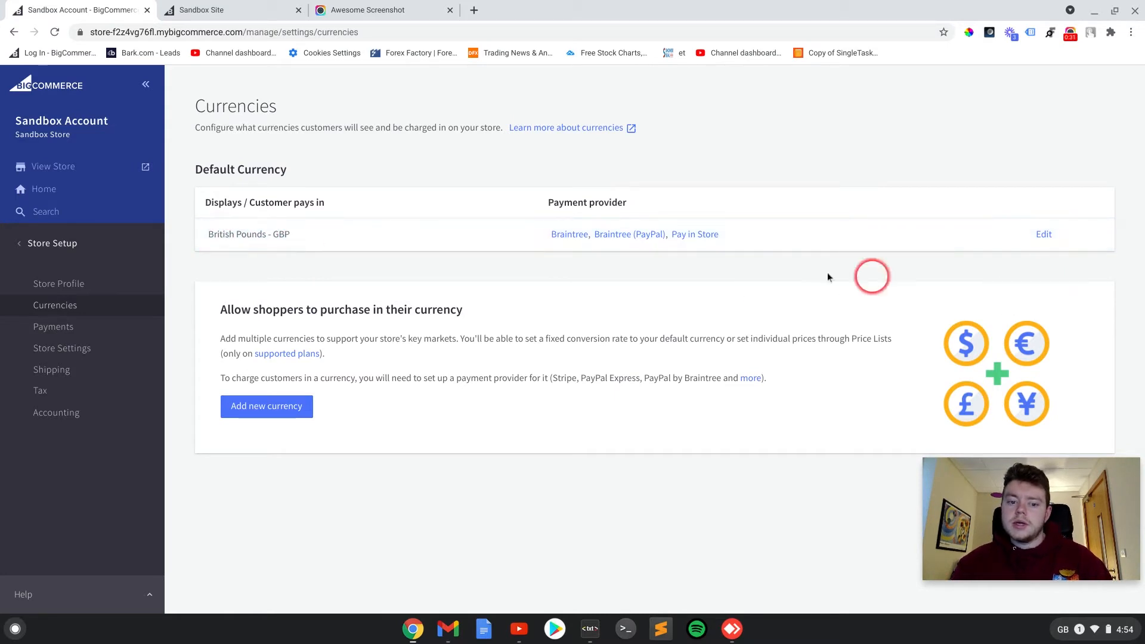
left_click(279, 411)
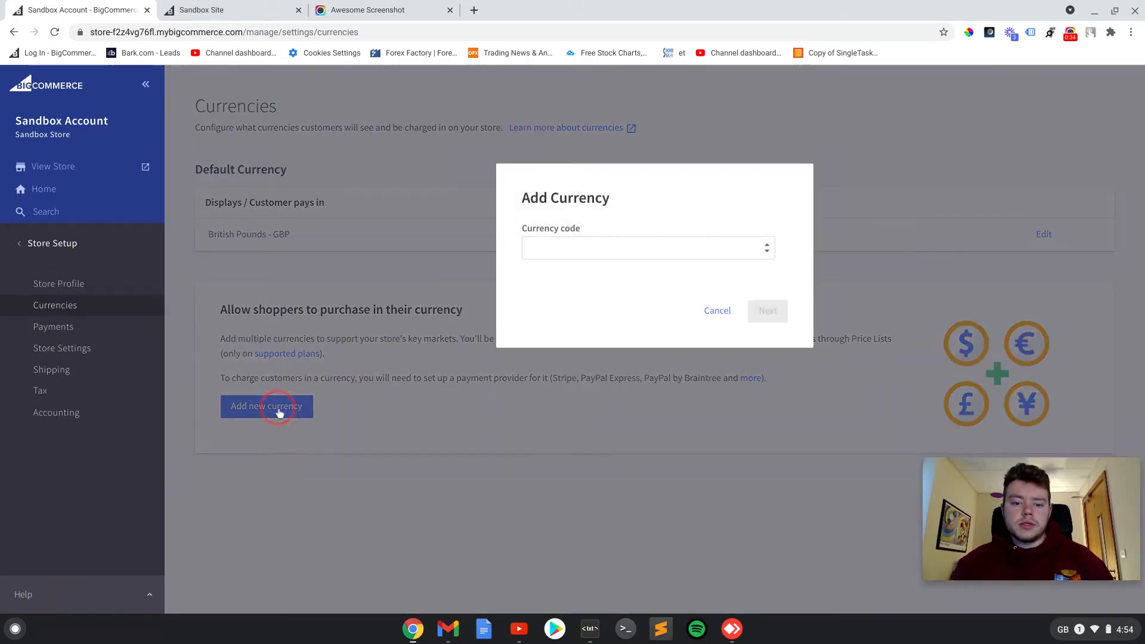
left_click(614, 248)
type("eu")
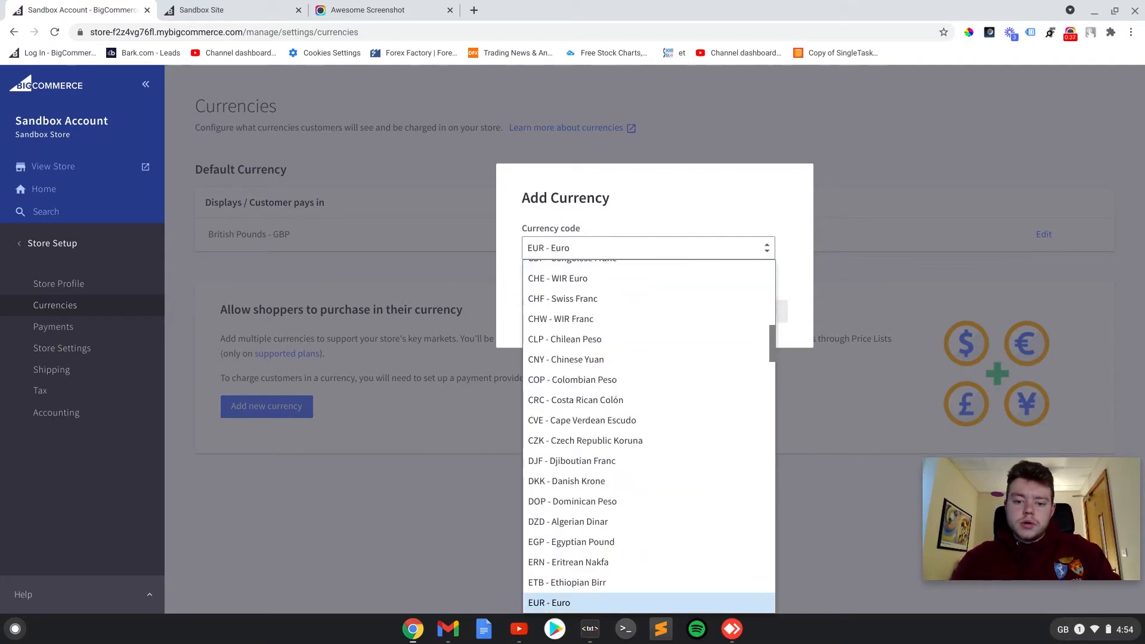
left_click(572, 602)
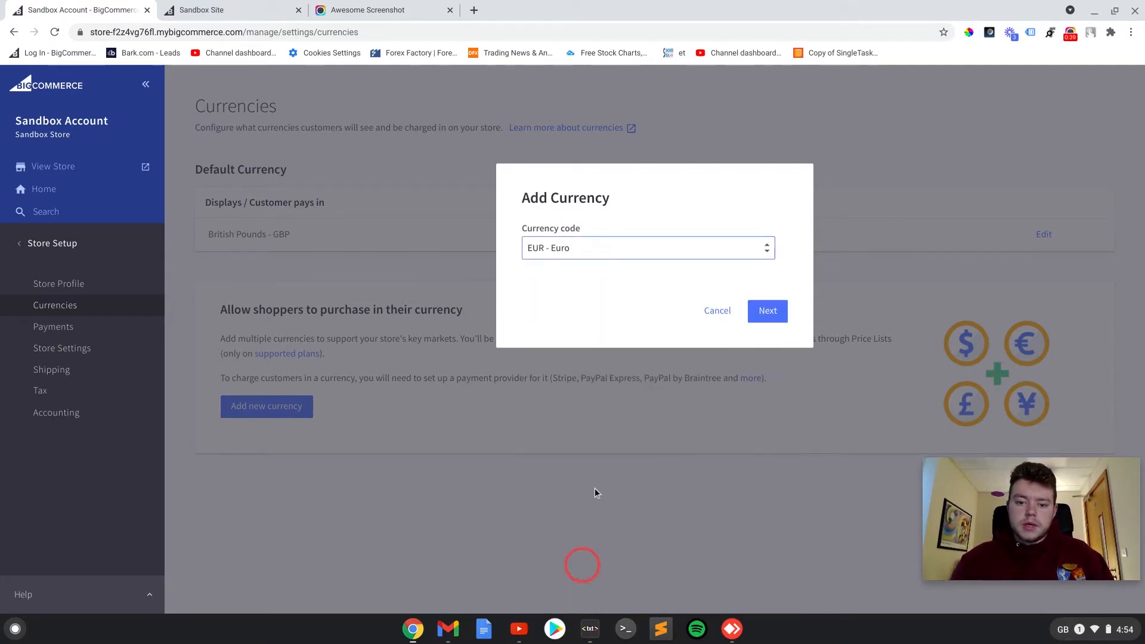
left_click(765, 311)
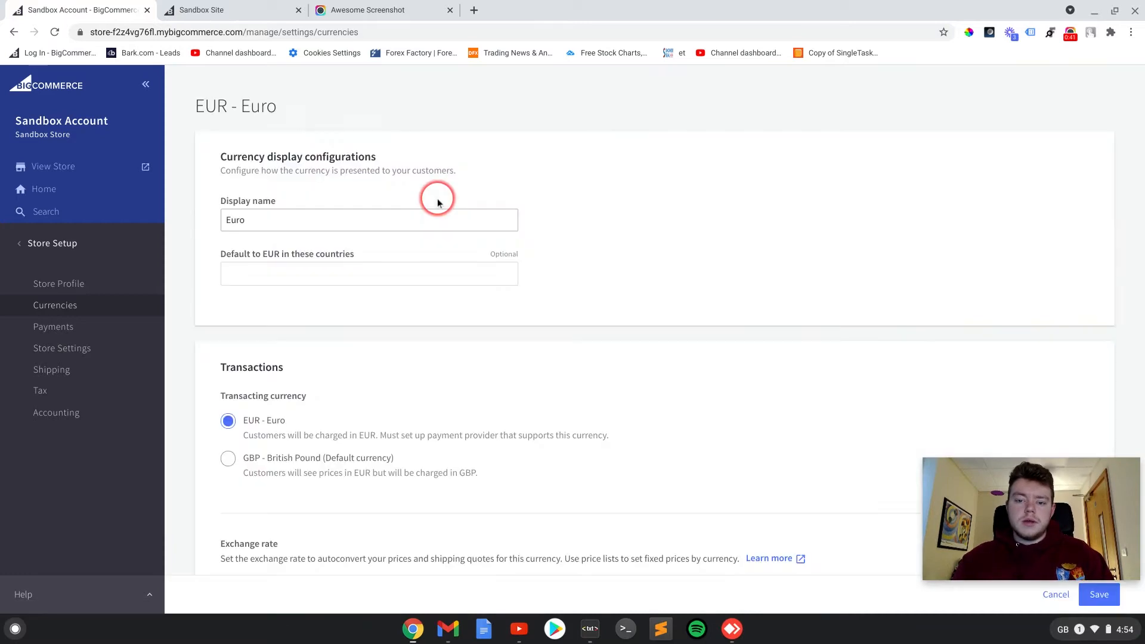
- Make EUR the default currency for France, Germany and Belgium
left_click(279, 269)
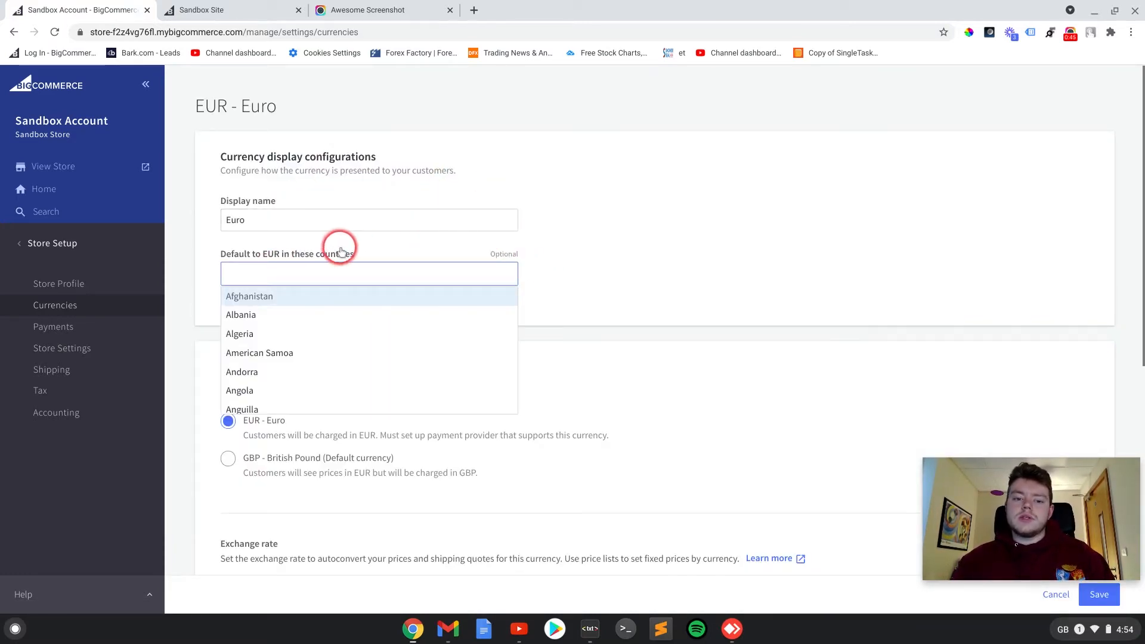
type("Fr")
left_click(382, 266)
left_click(280, 303)
type("Ger")
left_click(262, 304)
type("Bel")
left_click(267, 333)
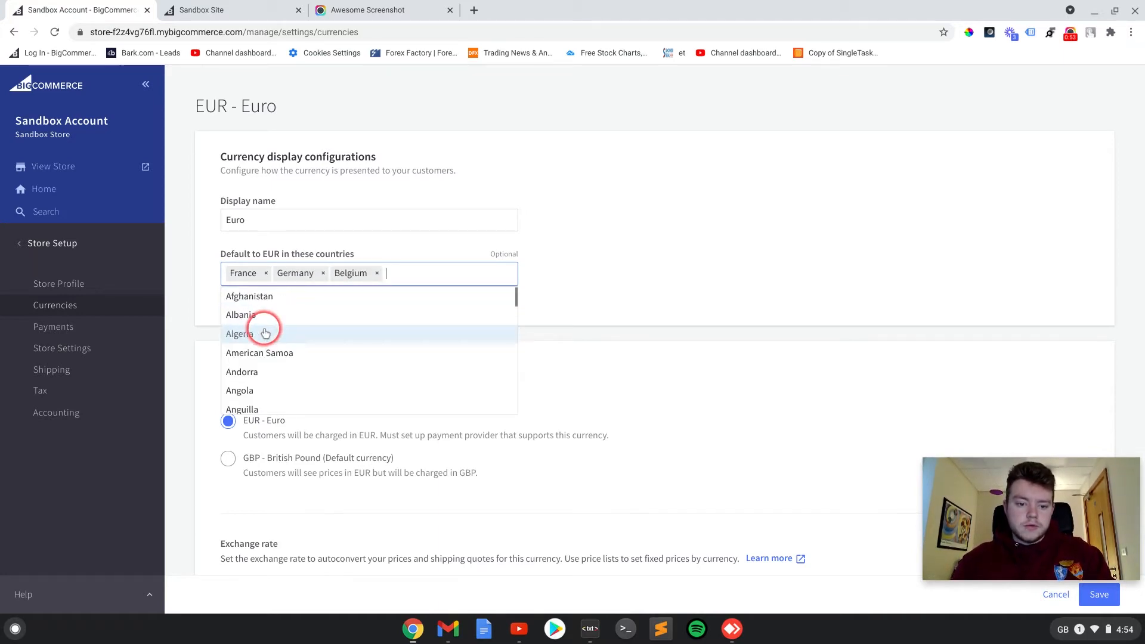
left_click(613, 259)
- Set the euro's transacting currency to GBP - British Pound and its exchange rate to Dynamic
scroll(495, 284, "down", 2)
scroll(496, 284, "down", 1)
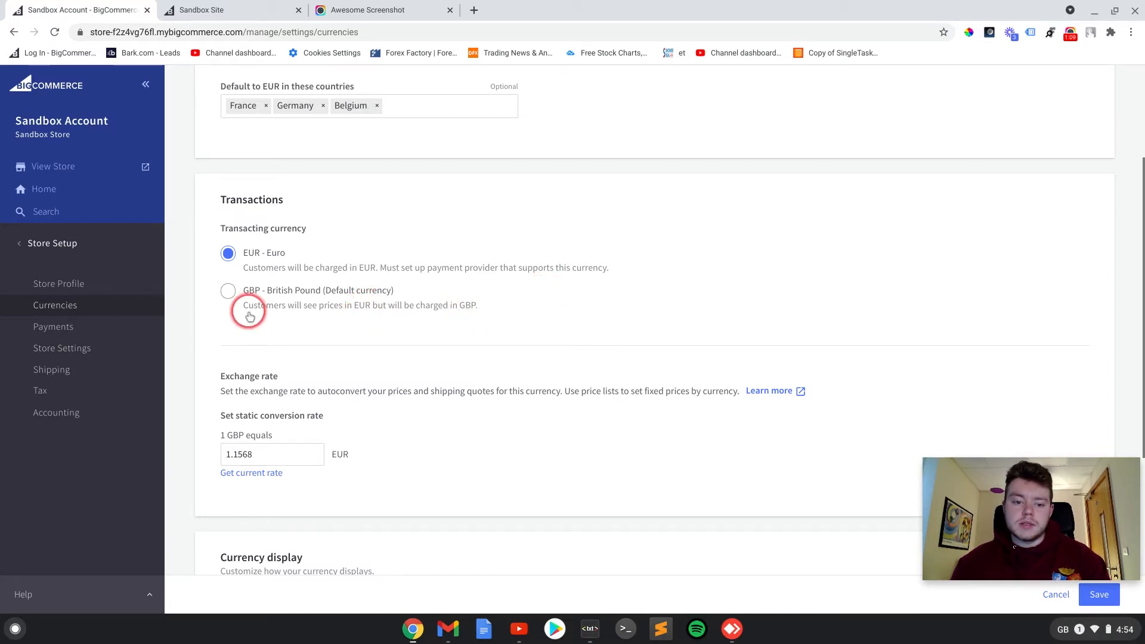
left_click(234, 296)
left_click(279, 287)
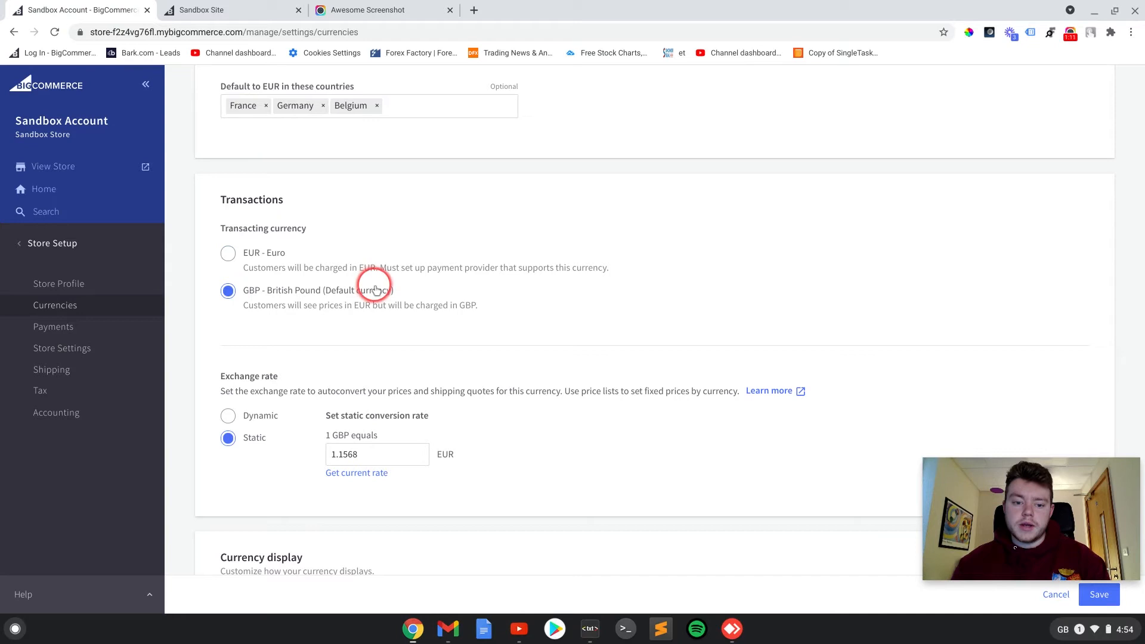
scroll(513, 301, "down", 2)
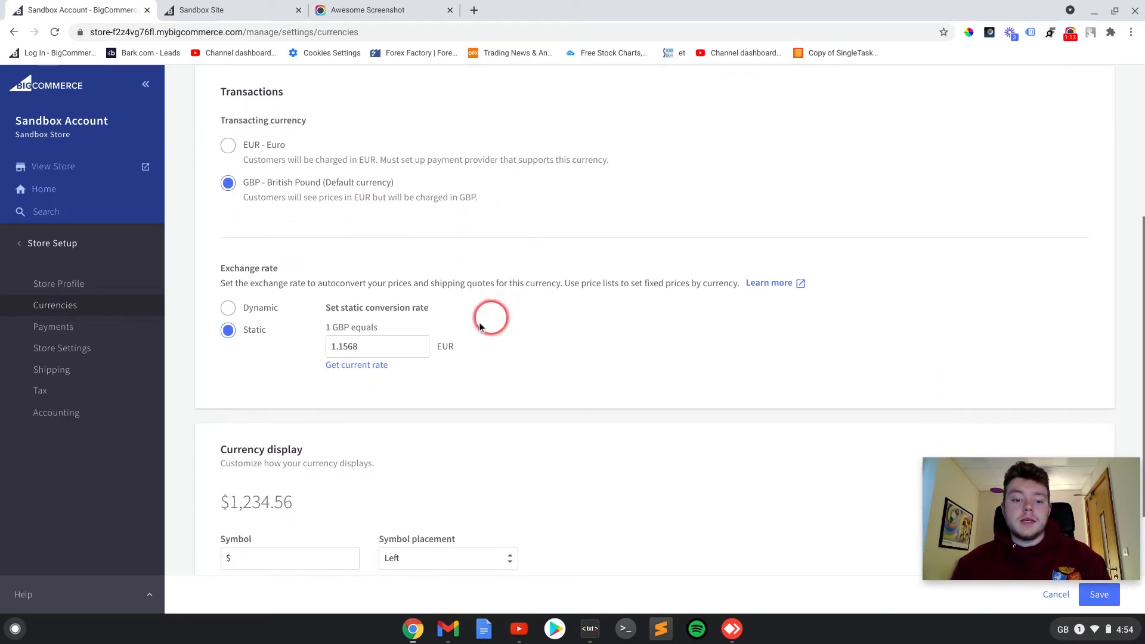
left_click(230, 310)
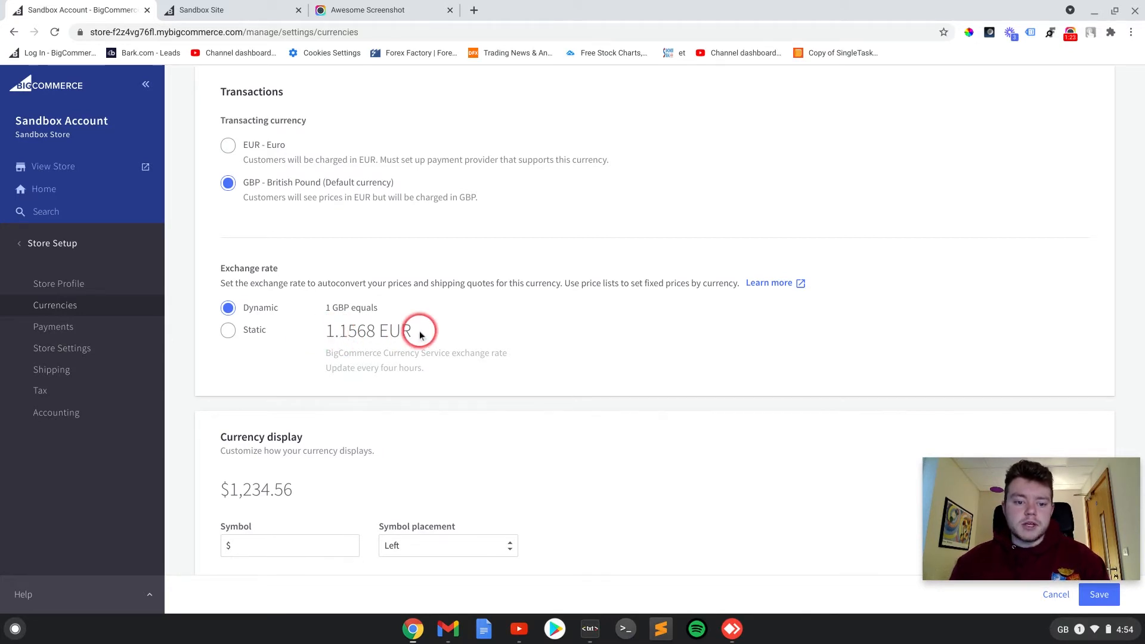
- Replace the euro's display symbol with the € copied from the untitled note in the Text app, and save the currency
scroll(614, 322, "down", 3)
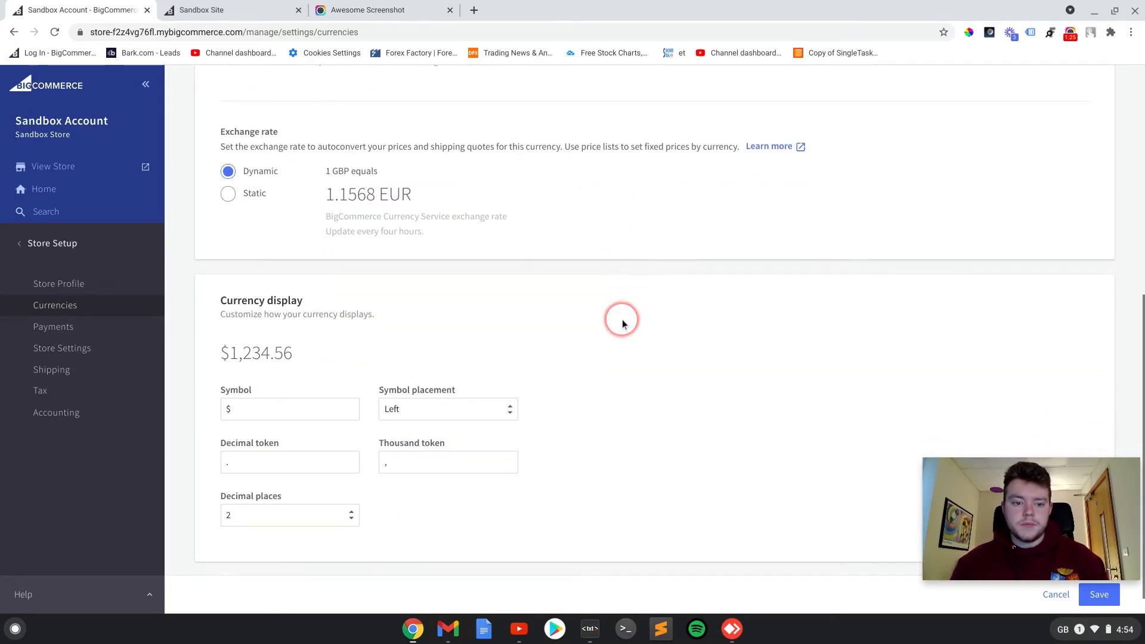
scroll(375, 358, "down", 1)
left_click(249, 383)
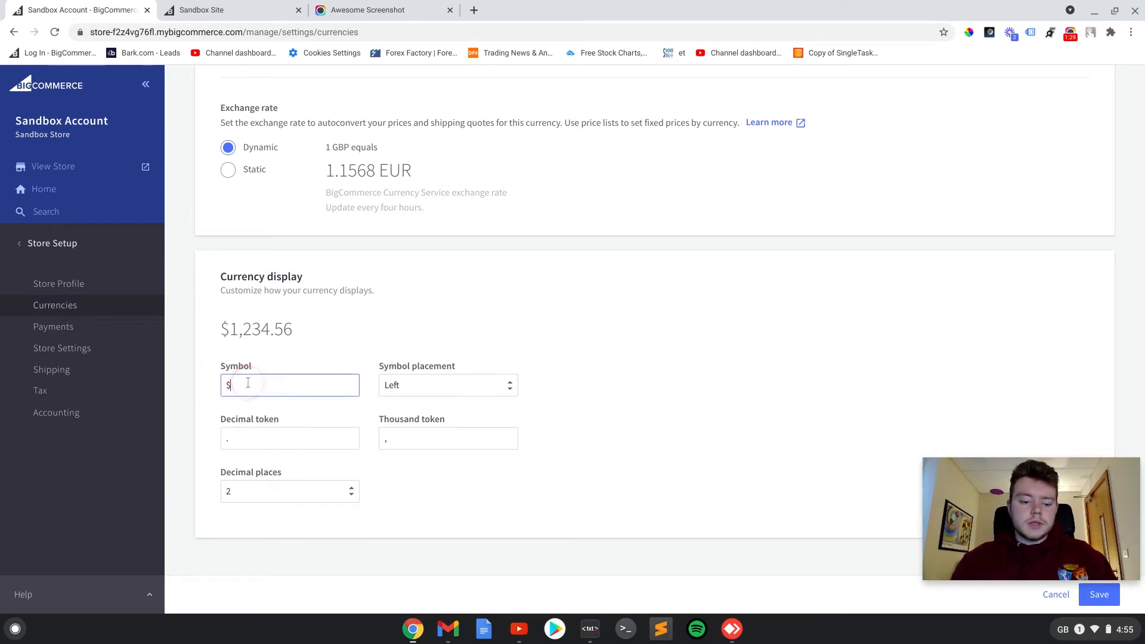
left_click(589, 629)
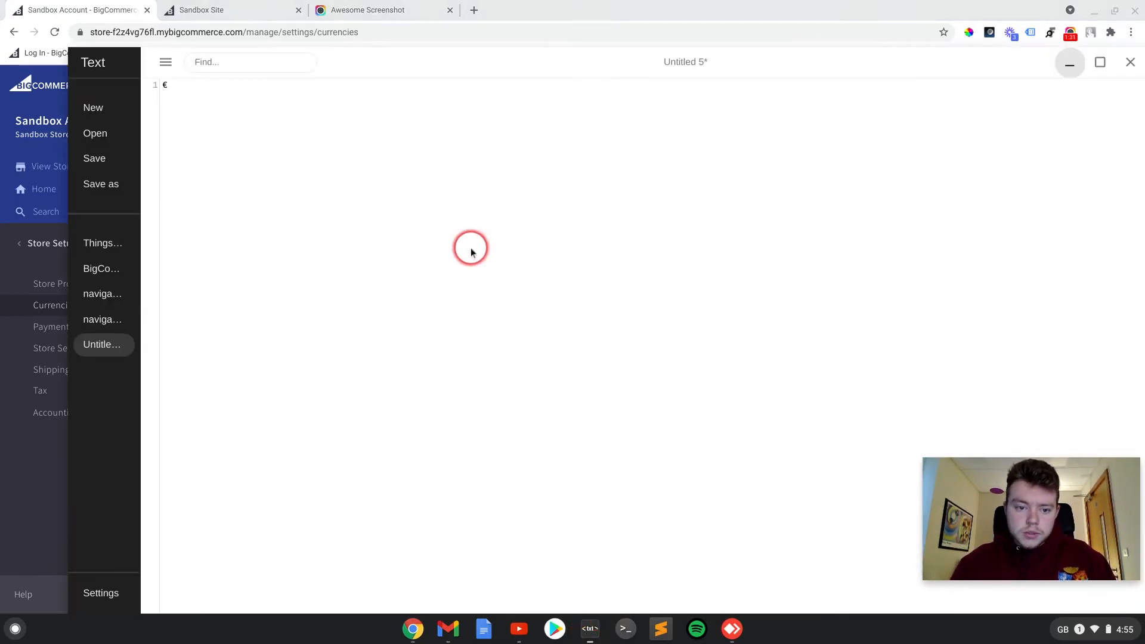
double_click(164, 86)
key("ctrl+c")
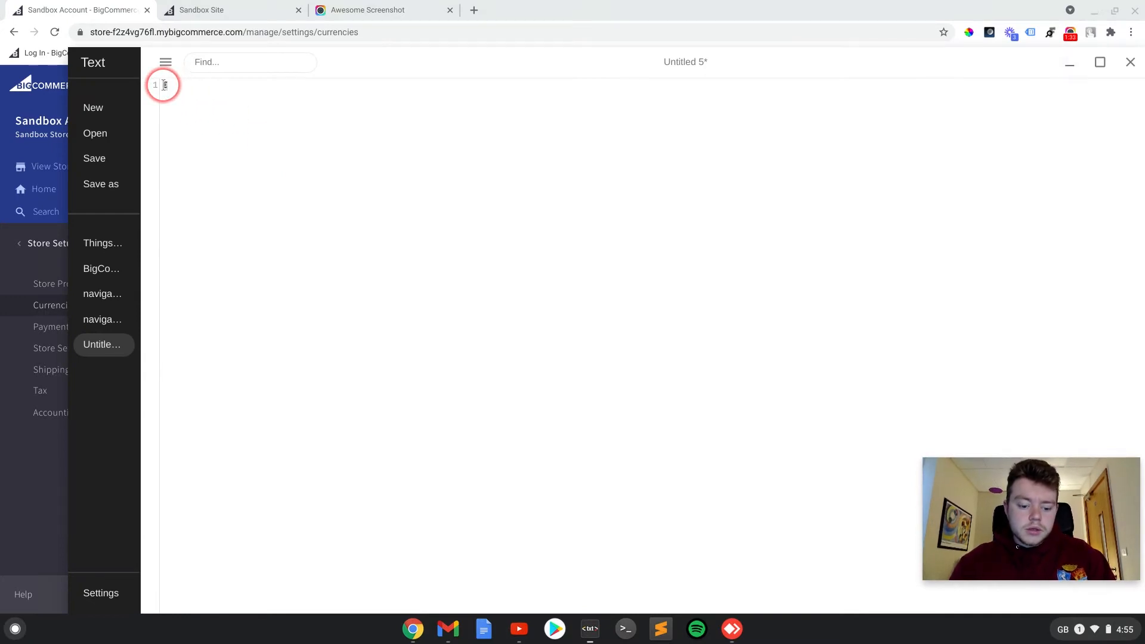
left_click(1069, 62)
left_click(266, 384)
key("ctrl+v")
left_click(635, 403)
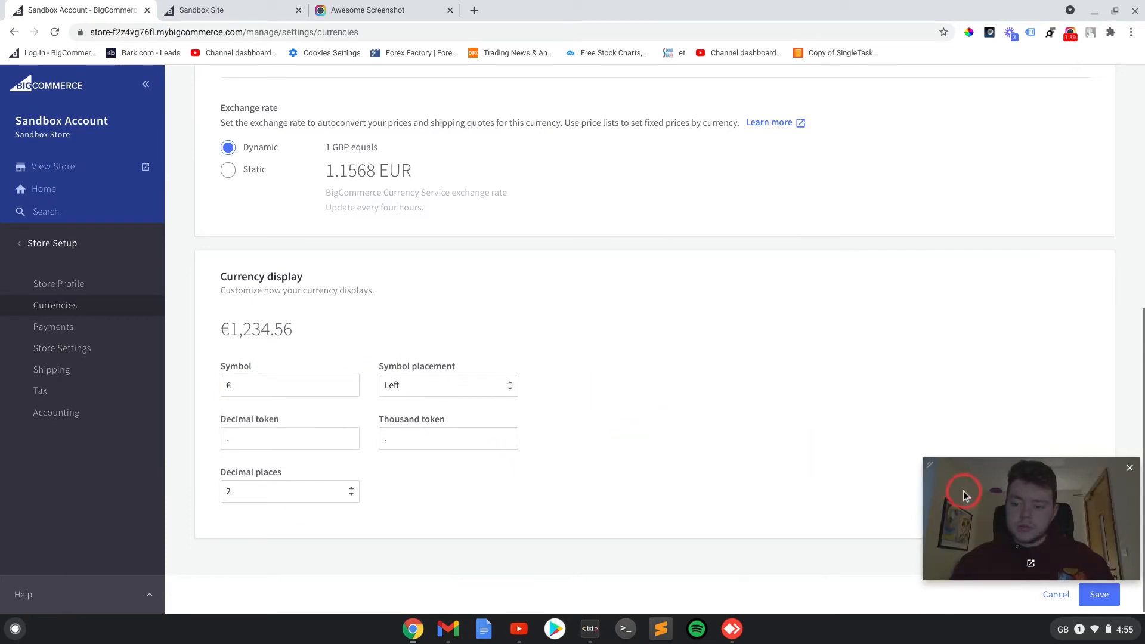
left_click_drag(963, 491, 967, 430)
left_click(1099, 594)
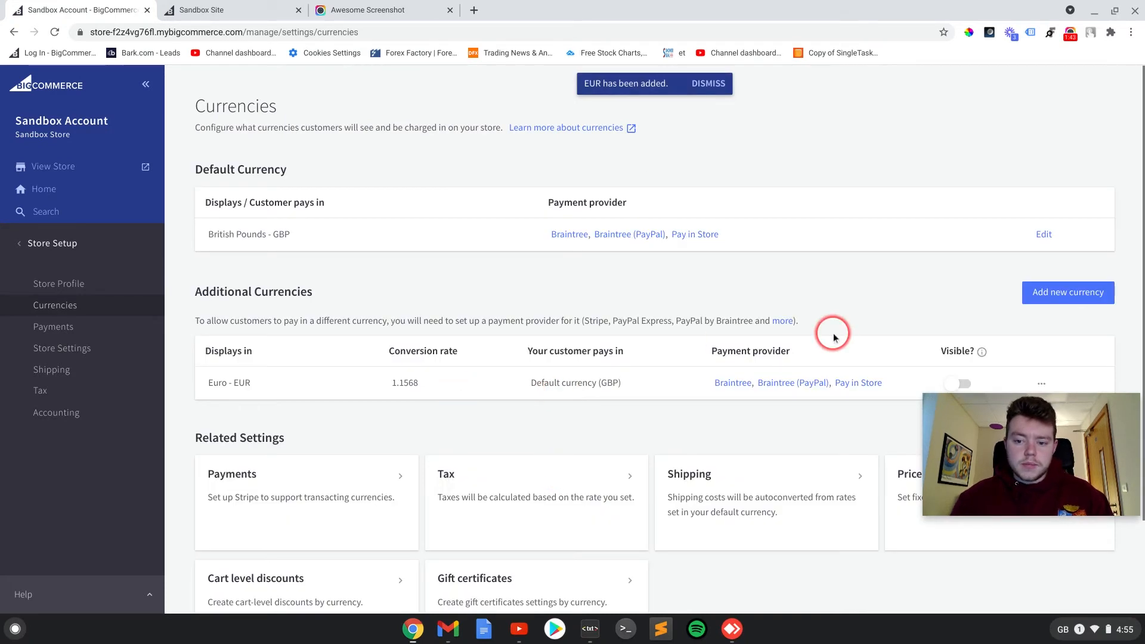
- Begin adding another currency with the code USD - US Dollar
left_click(1044, 292)
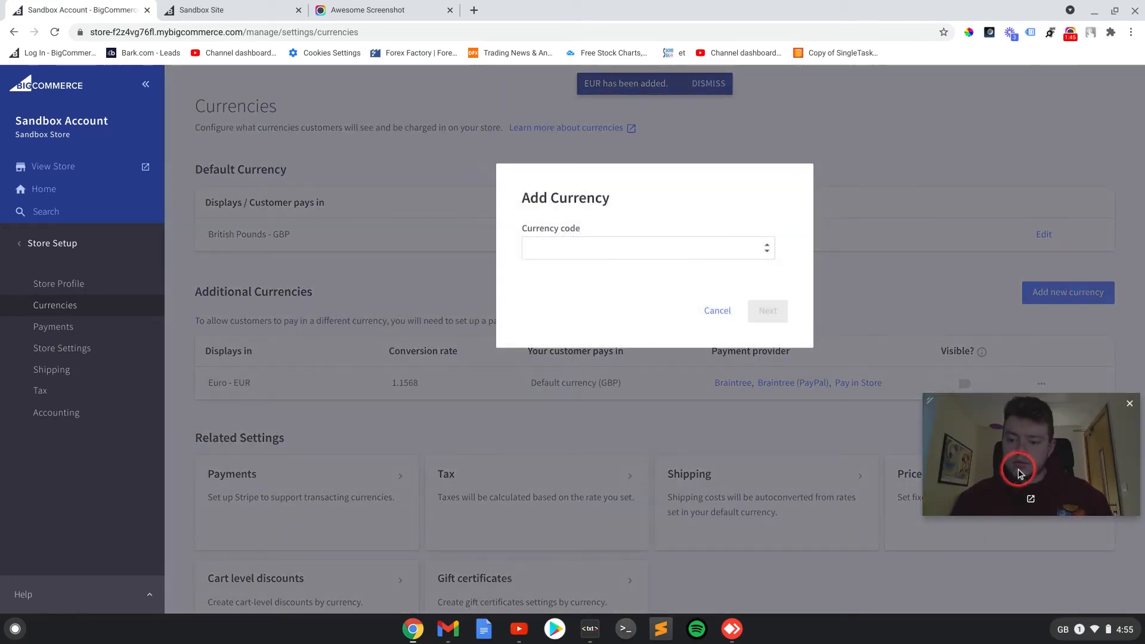
left_click(551, 247)
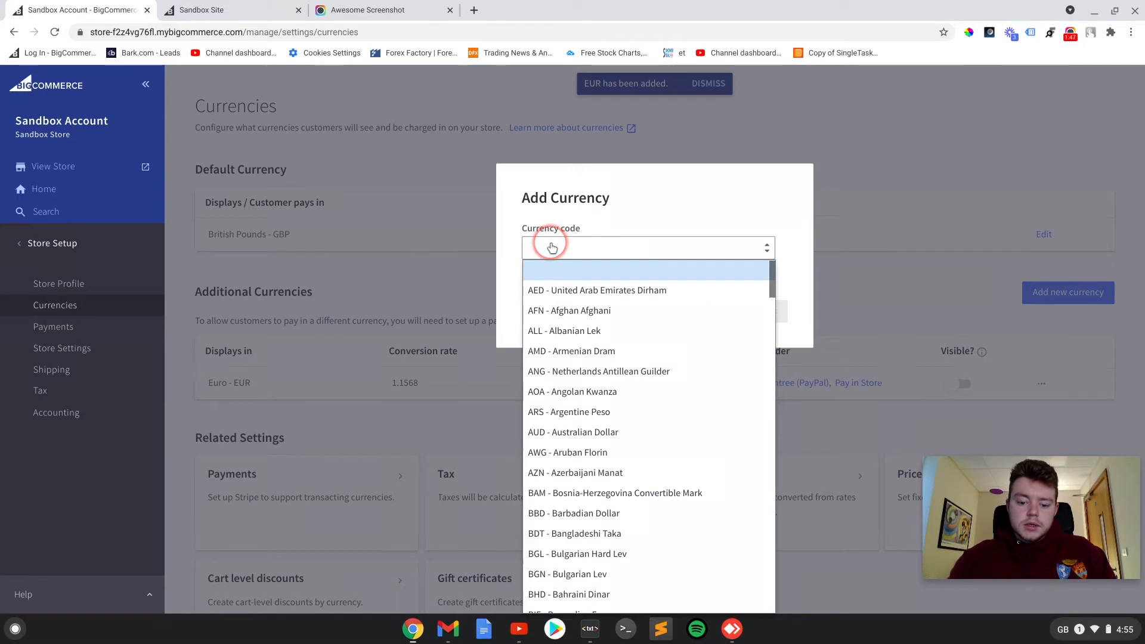
type("usd")
scroll(574, 578, "up", 1)
scroll(614, 378, "down", 3)
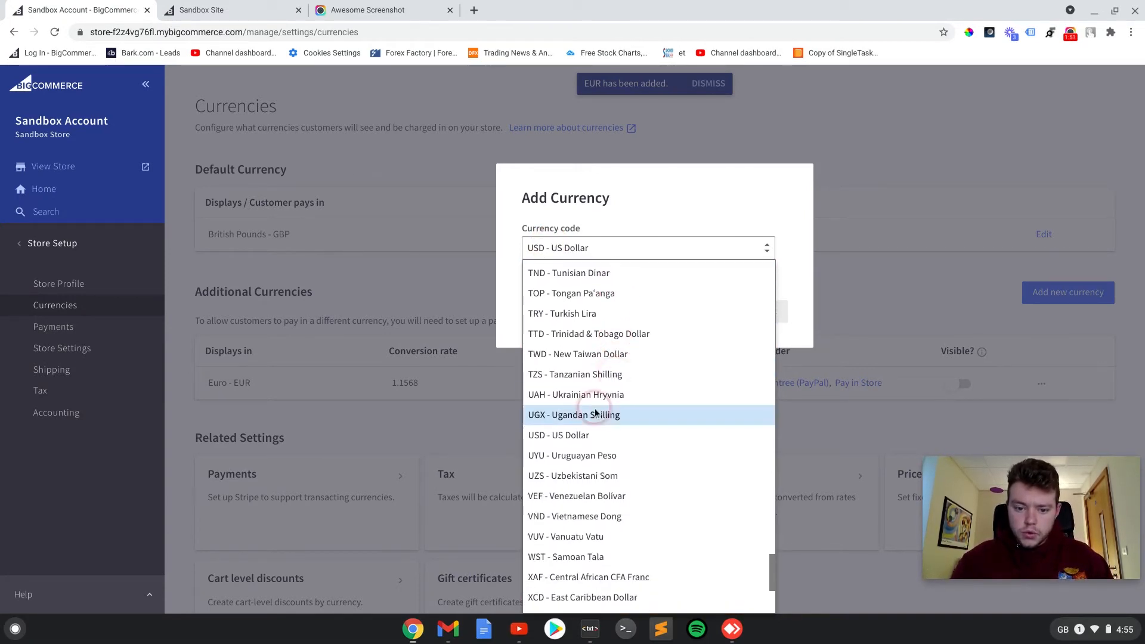
left_click(569, 441)
left_click(769, 311)
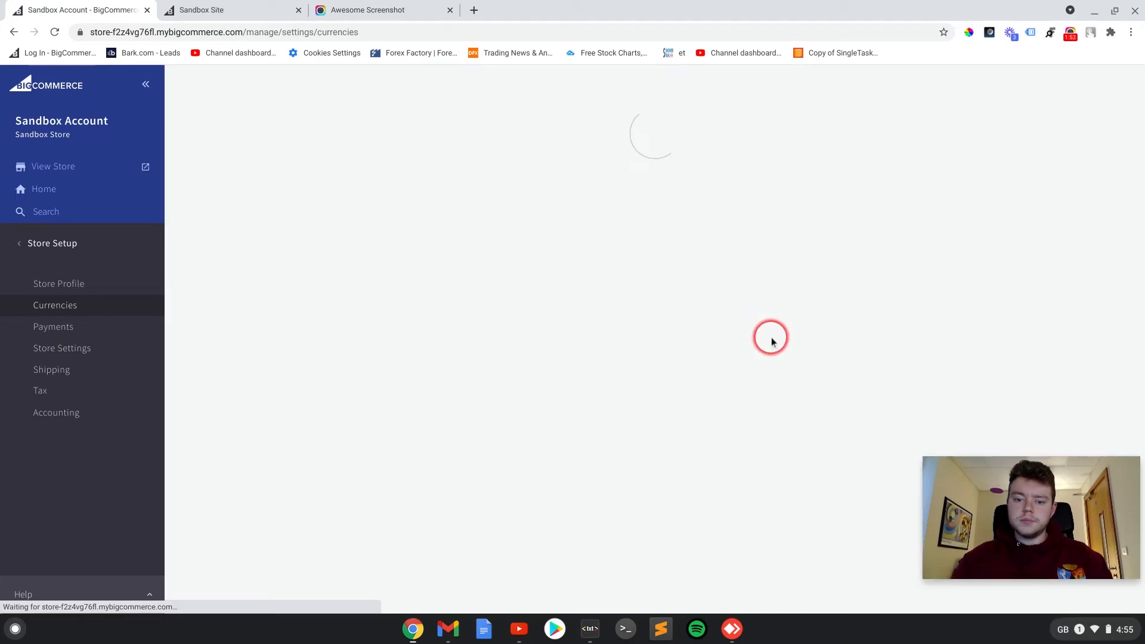
- Make USD the default currency for the United States
left_click(342, 282)
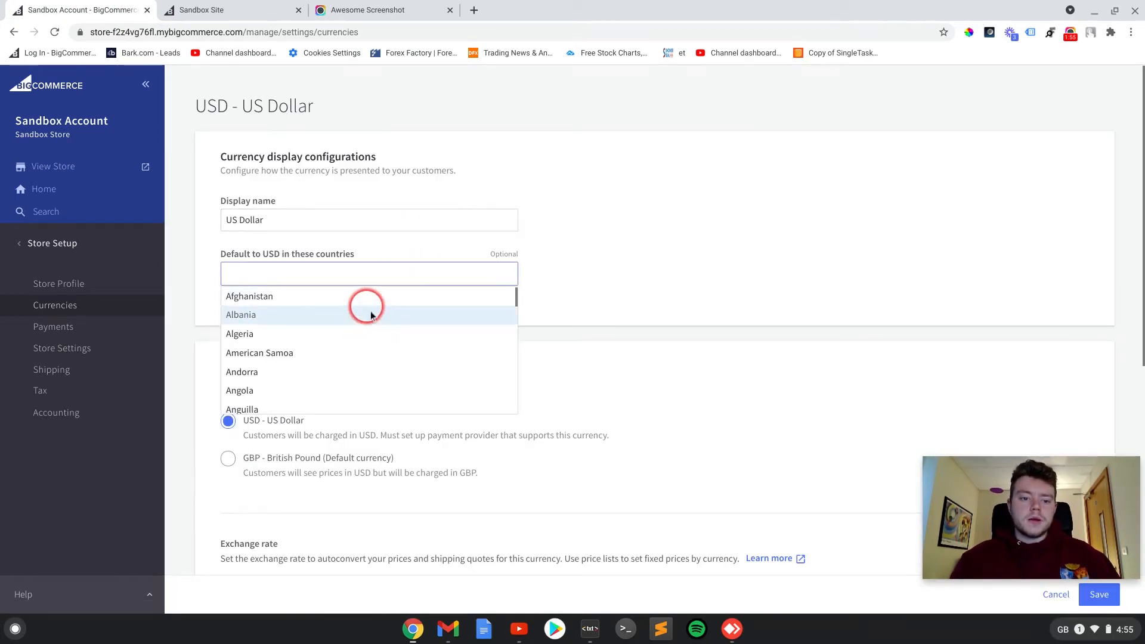
type("Uni")
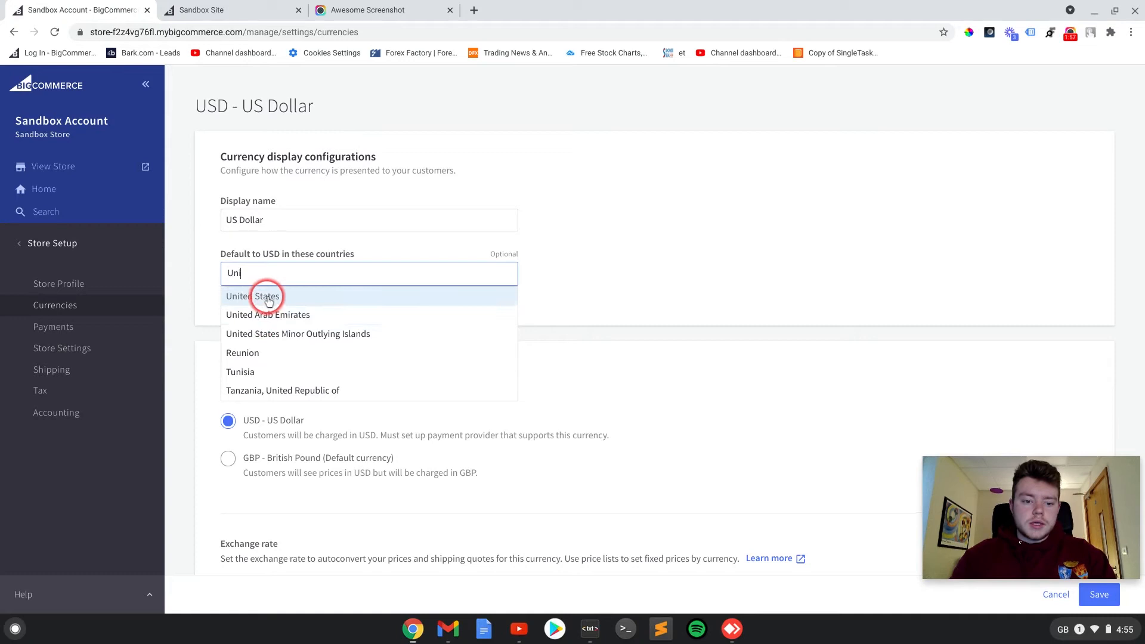
left_click(304, 297)
left_click(551, 347)
- Charge US Dollar customers in GBP - British Pound with a Dynamic exchange rate, and save the currency
scroll(417, 376, "down", 2)
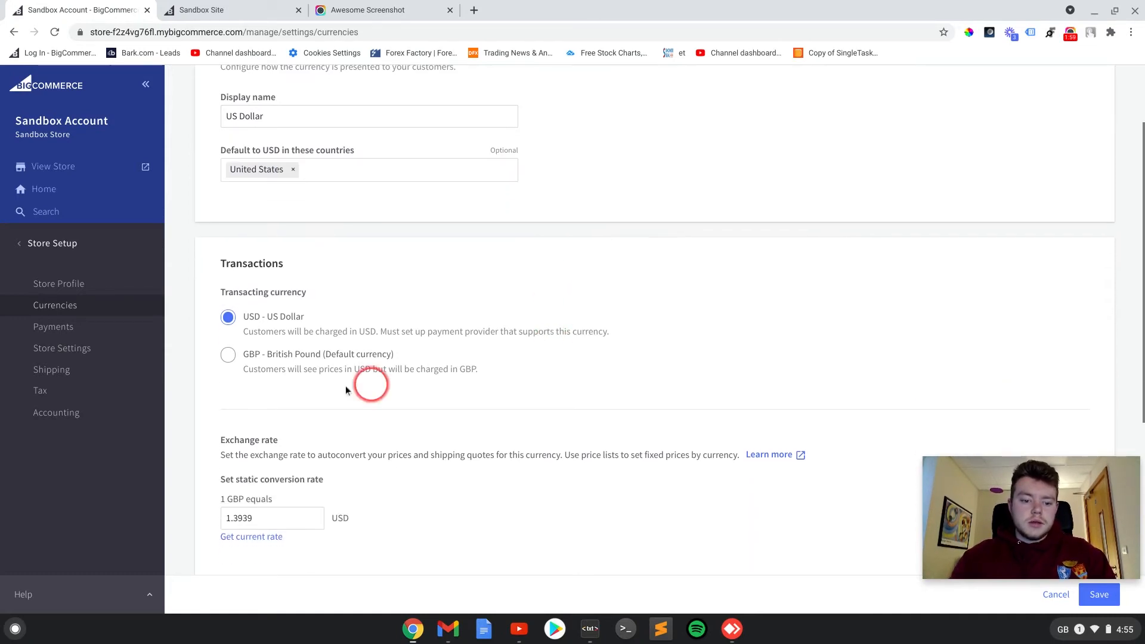
left_click(227, 353)
scroll(427, 341, "down", 3)
scroll(427, 340, "down", 1)
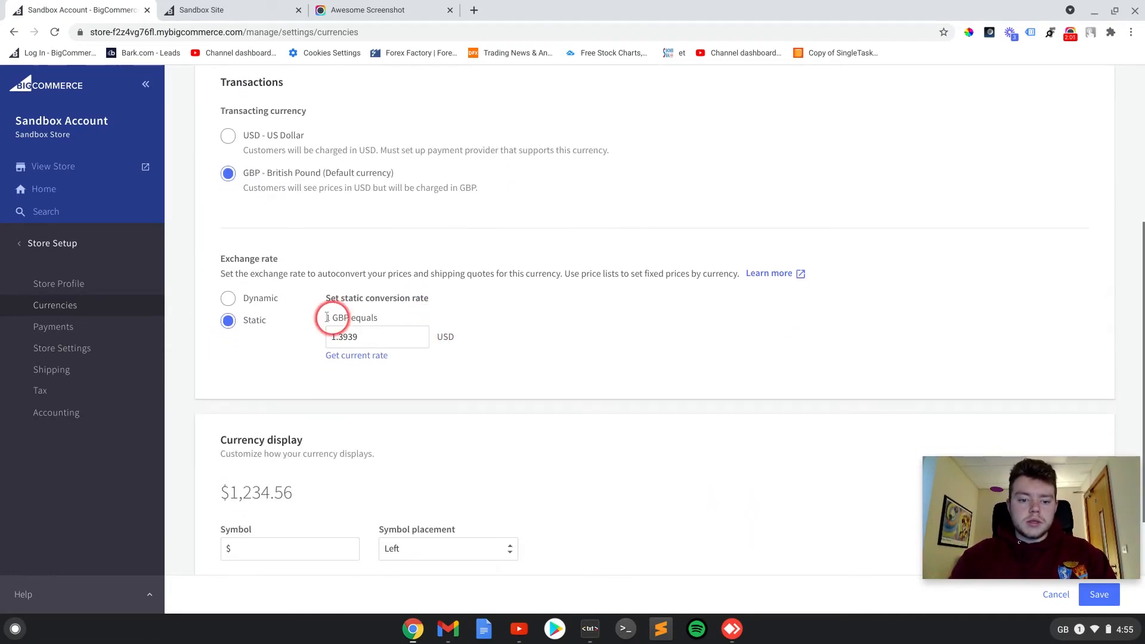
left_click(235, 298)
scroll(457, 248, "down", 3)
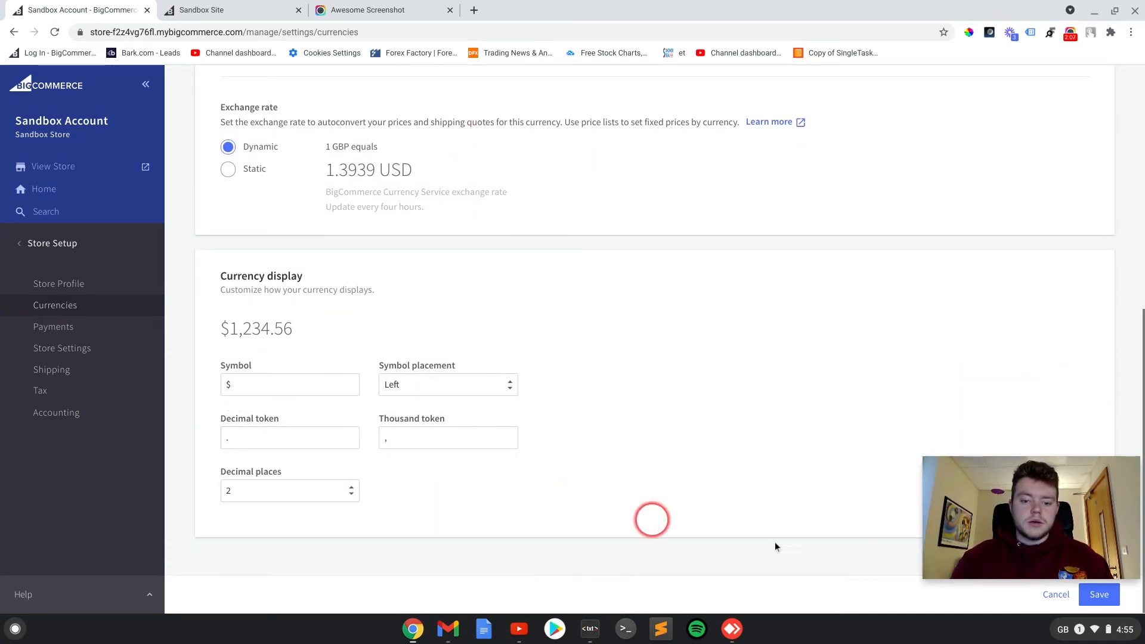
left_click(1098, 595)
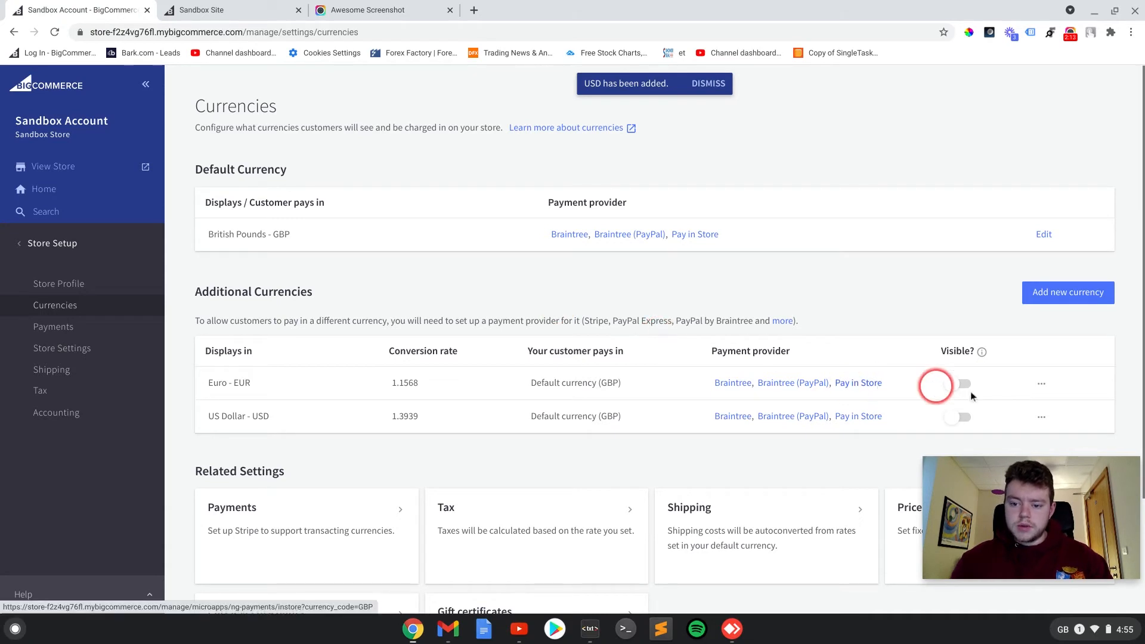
- Make the Euro and US Dollar currencies visible in the store, and set Euro as the default currency
left_click(954, 383)
left_click(956, 419)
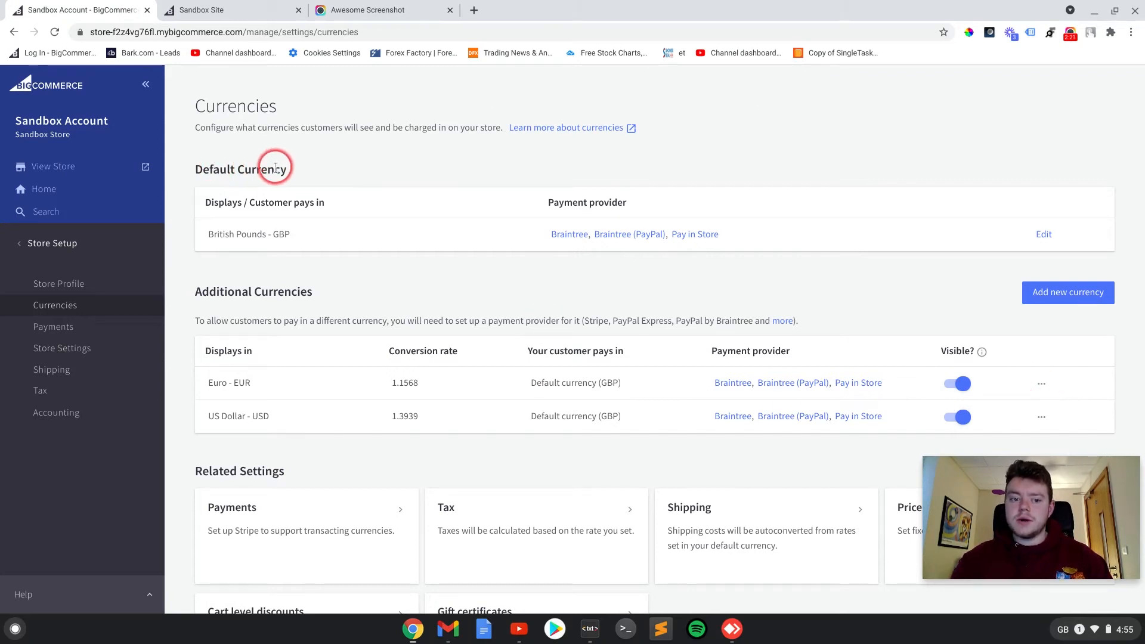
left_click(1042, 387)
left_click_drag(1028, 535, 267, 569)
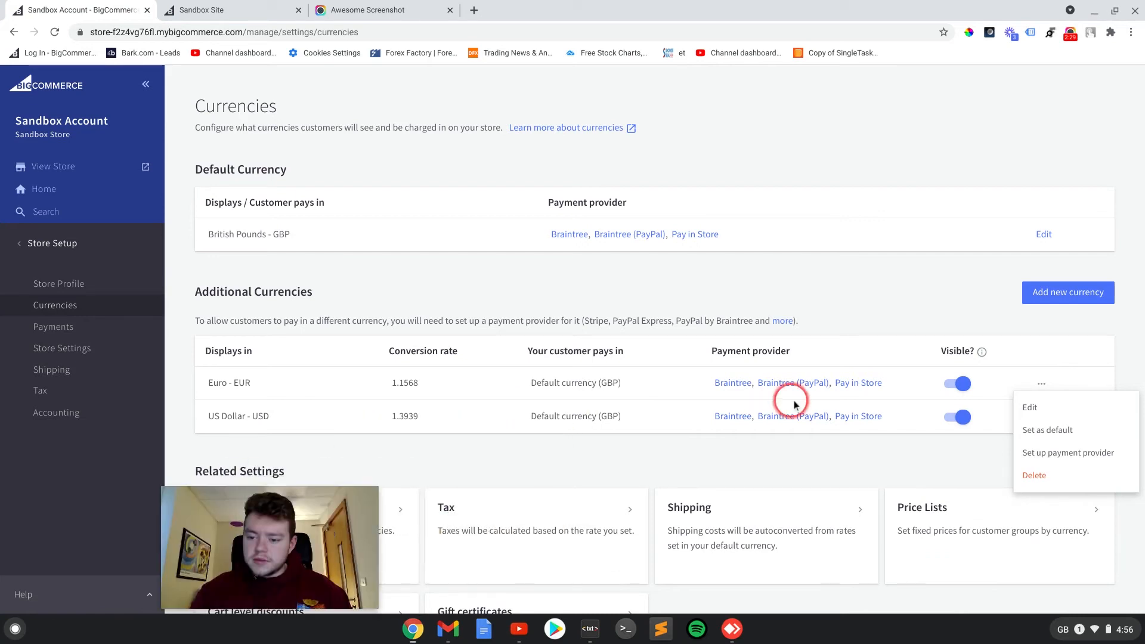
left_click(1042, 388)
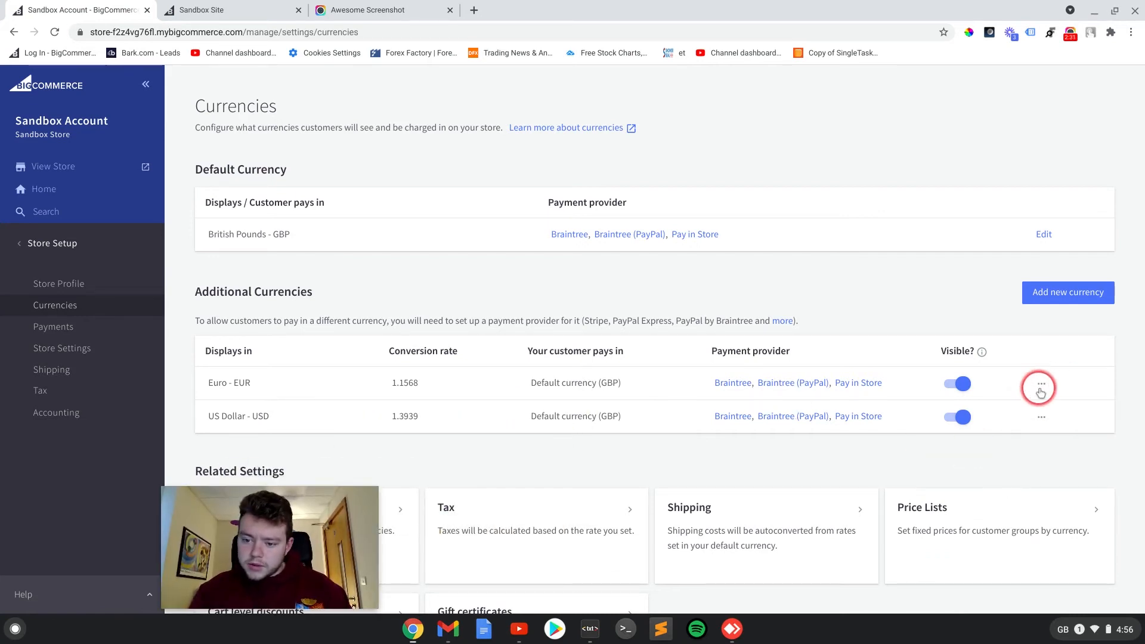
left_click(1042, 386)
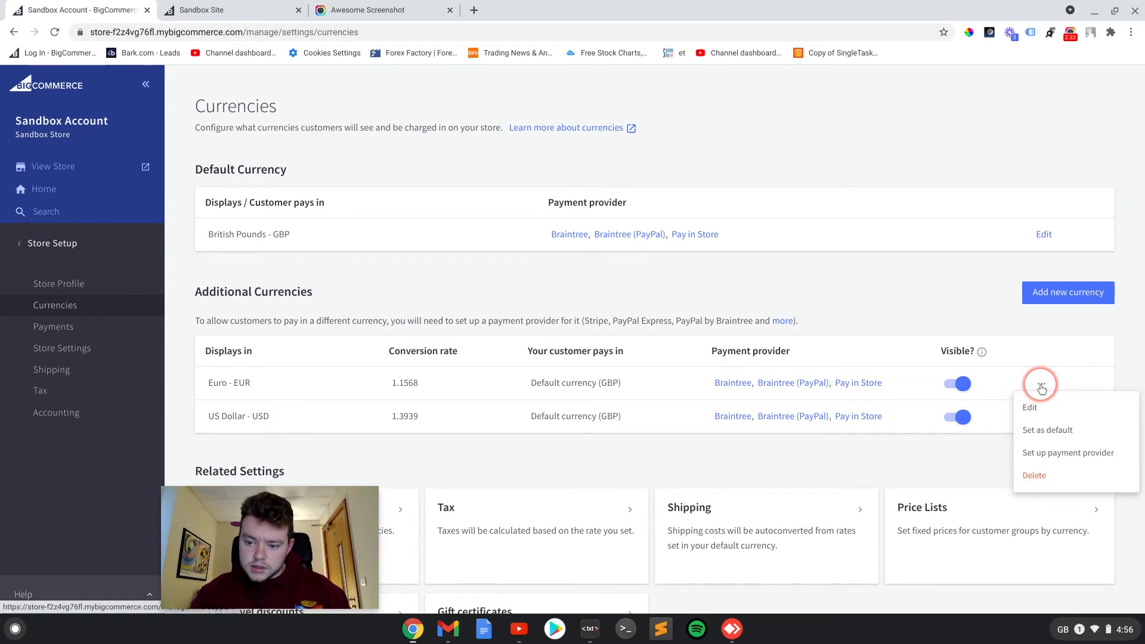
left_click(1037, 434)
left_click(761, 287)
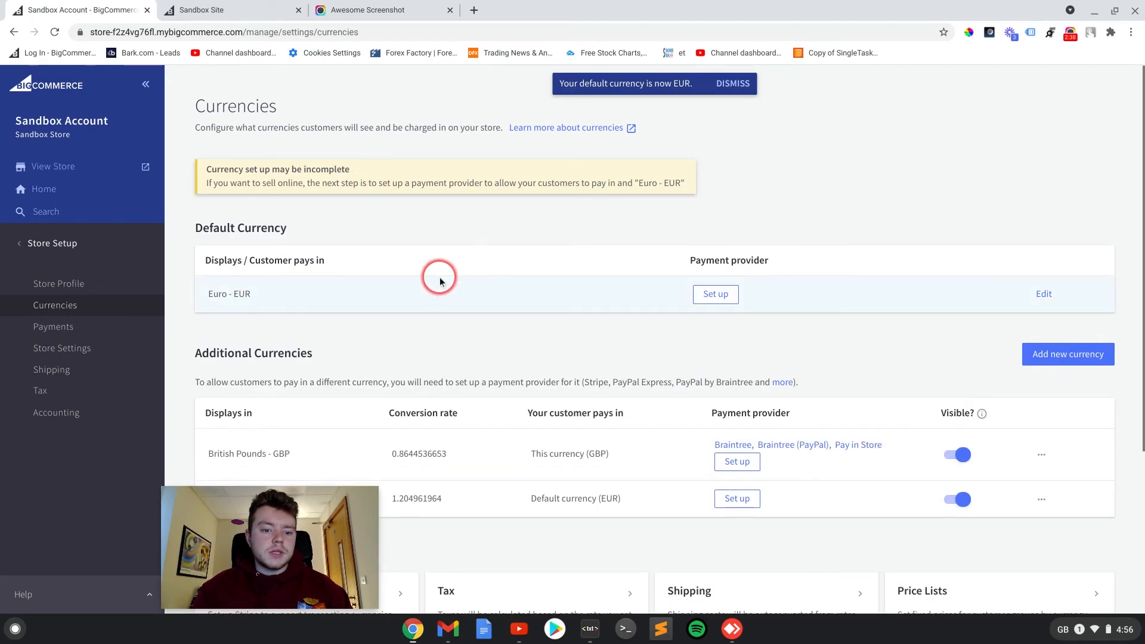
scroll(294, 256, "down", 2)
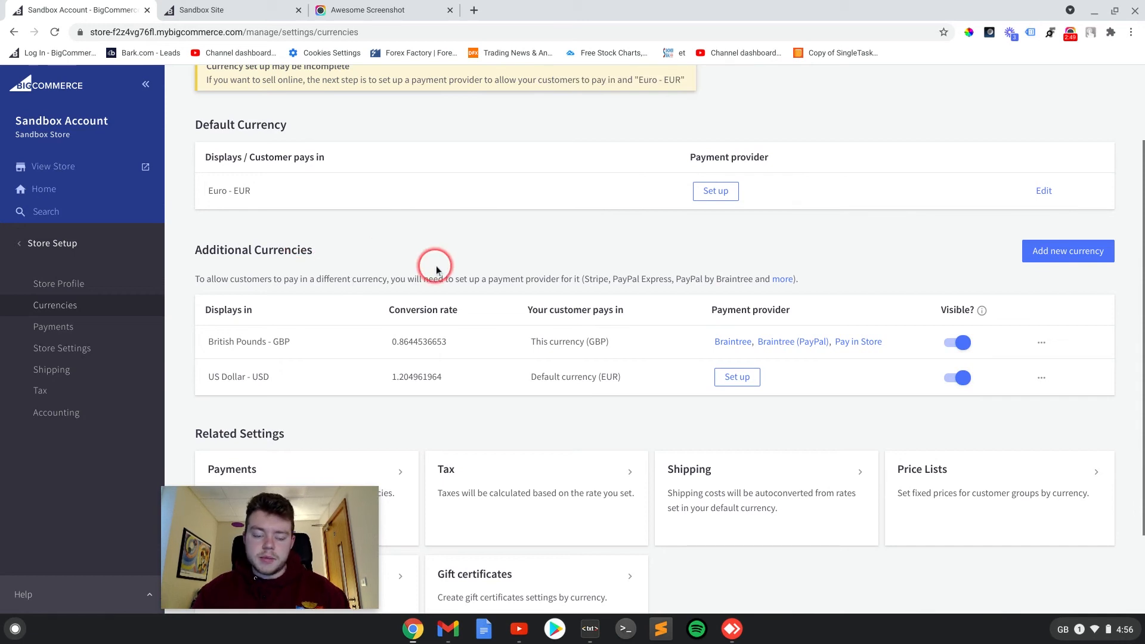
scroll(619, 264, "down", 1)
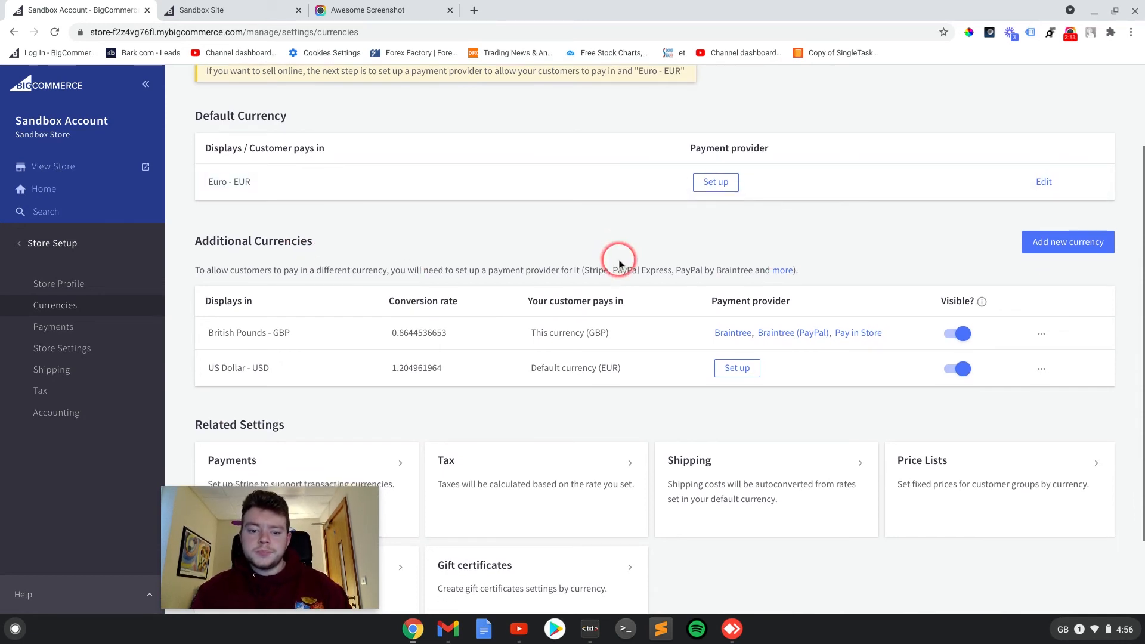
- Switch to the Sandbox storefront and reload it to check the updated currency settings
scroll(438, 161, "up", 2)
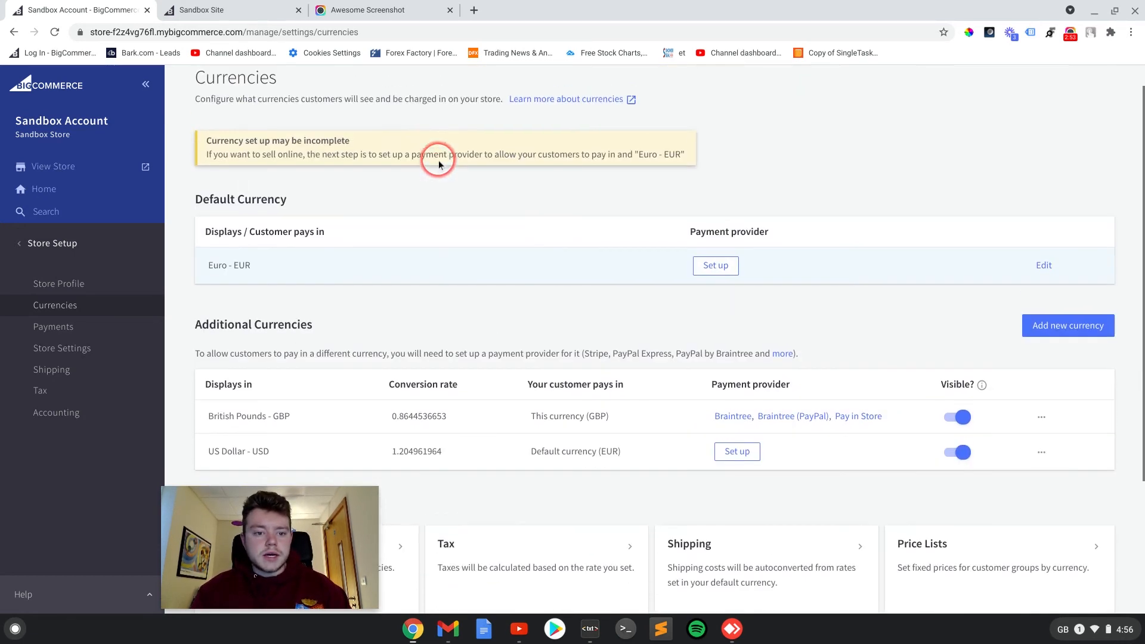
scroll(438, 161, "up", 1)
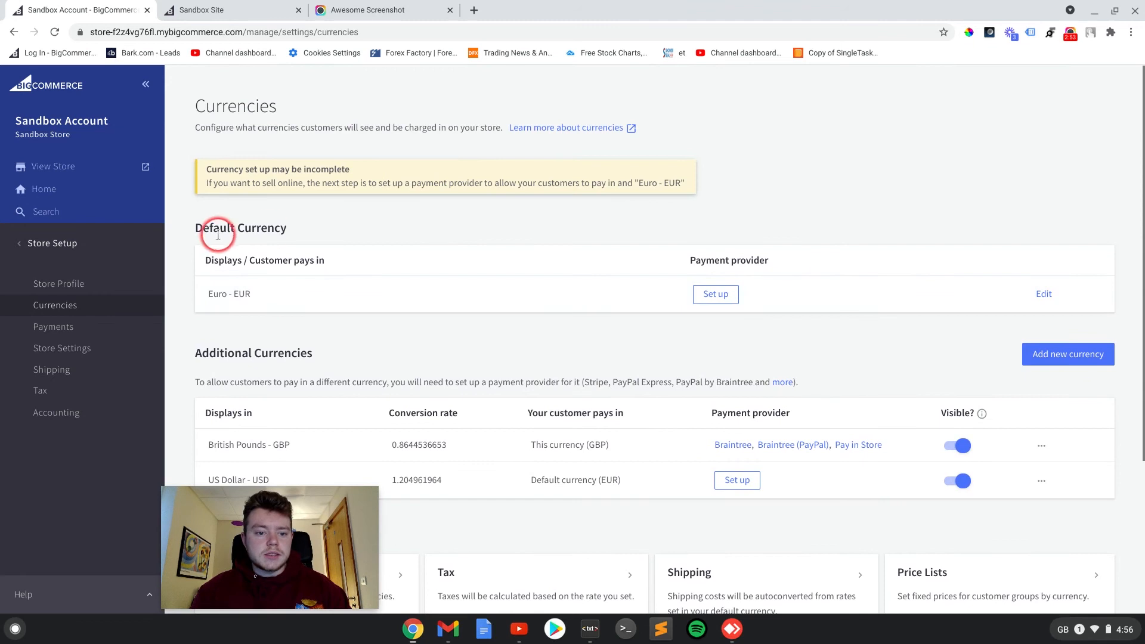
left_click(218, 10)
left_click(54, 32)
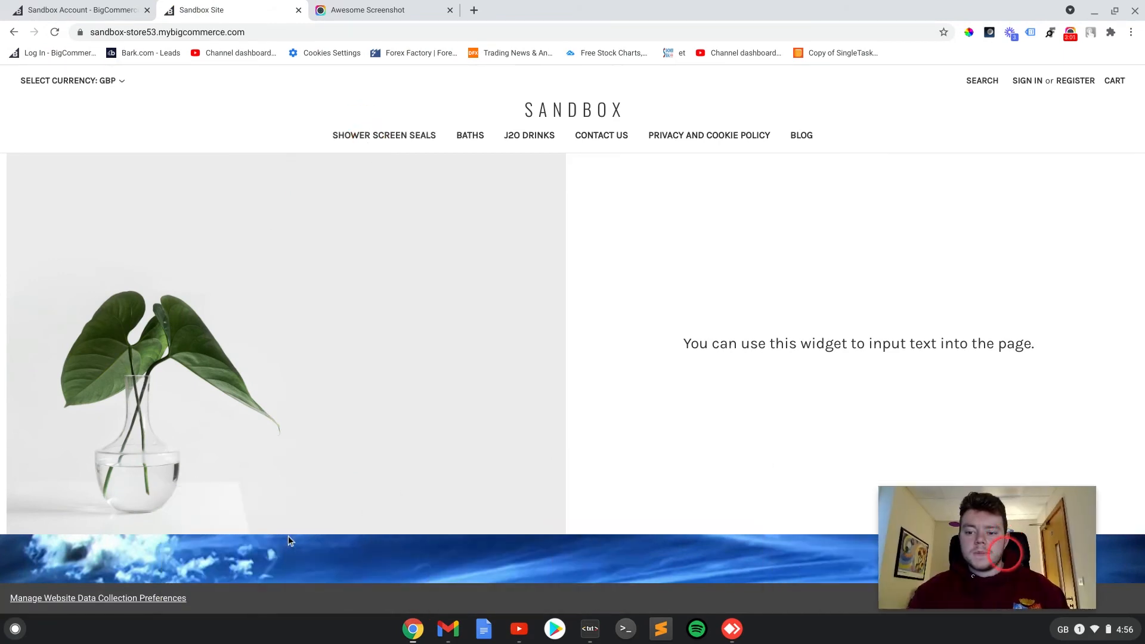
- Test the storefront currency selector by choosing US Dollar, and set the displayed currency to Euro
left_click(113, 84)
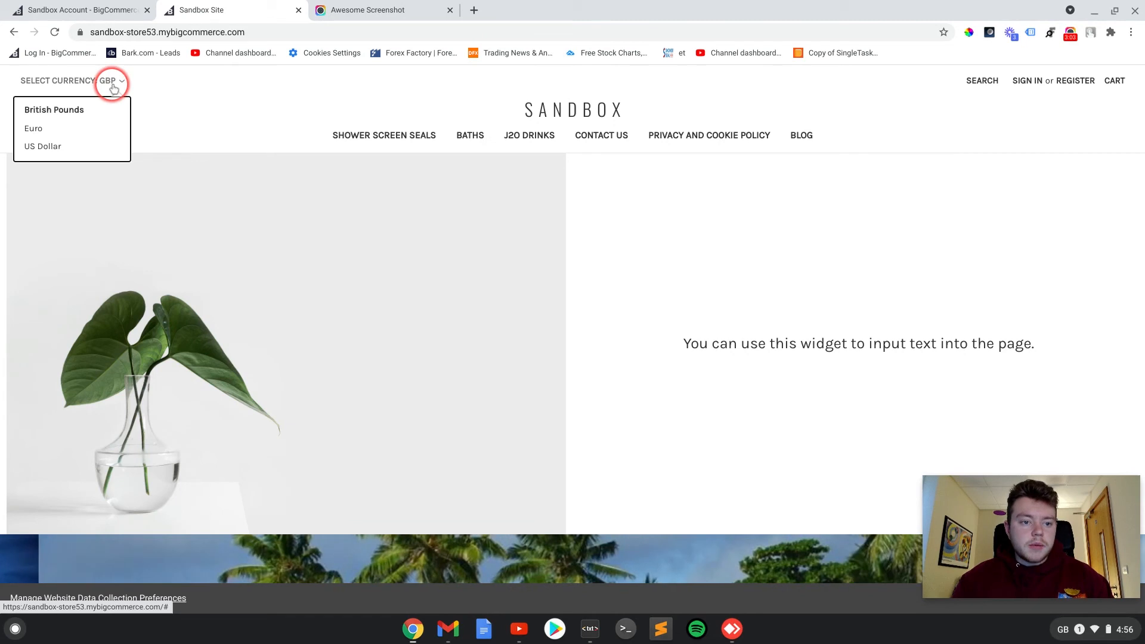
left_click(41, 150)
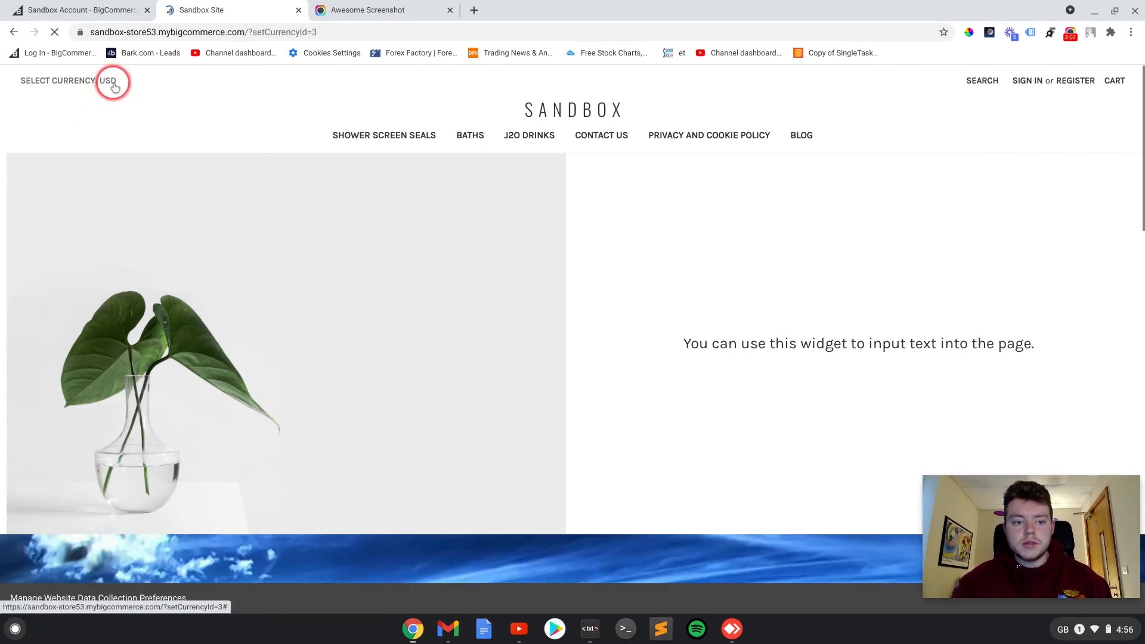
left_click(110, 83)
left_click(37, 146)
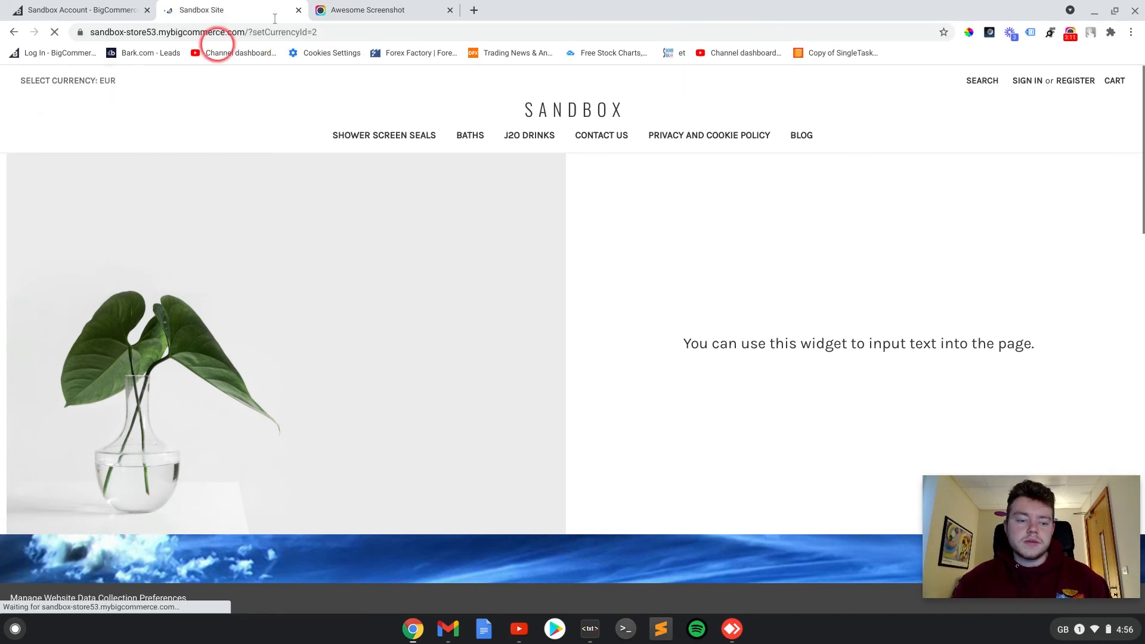
- Open the Baths category on the storefront and examine the product prices in the selected currency
left_click(108, 88)
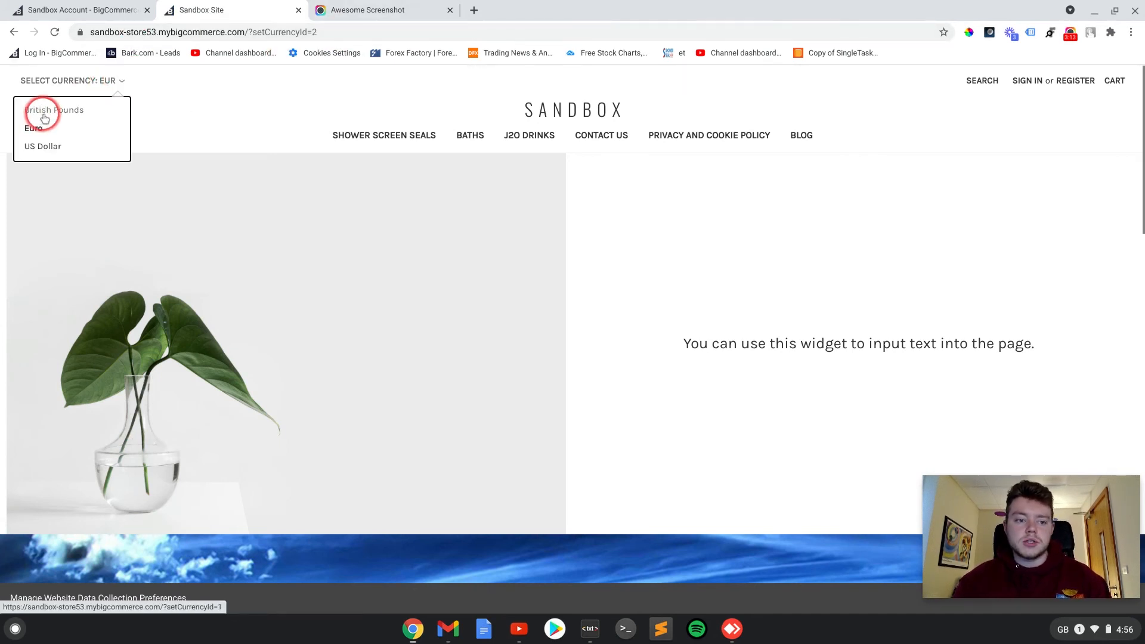
left_click(467, 141)
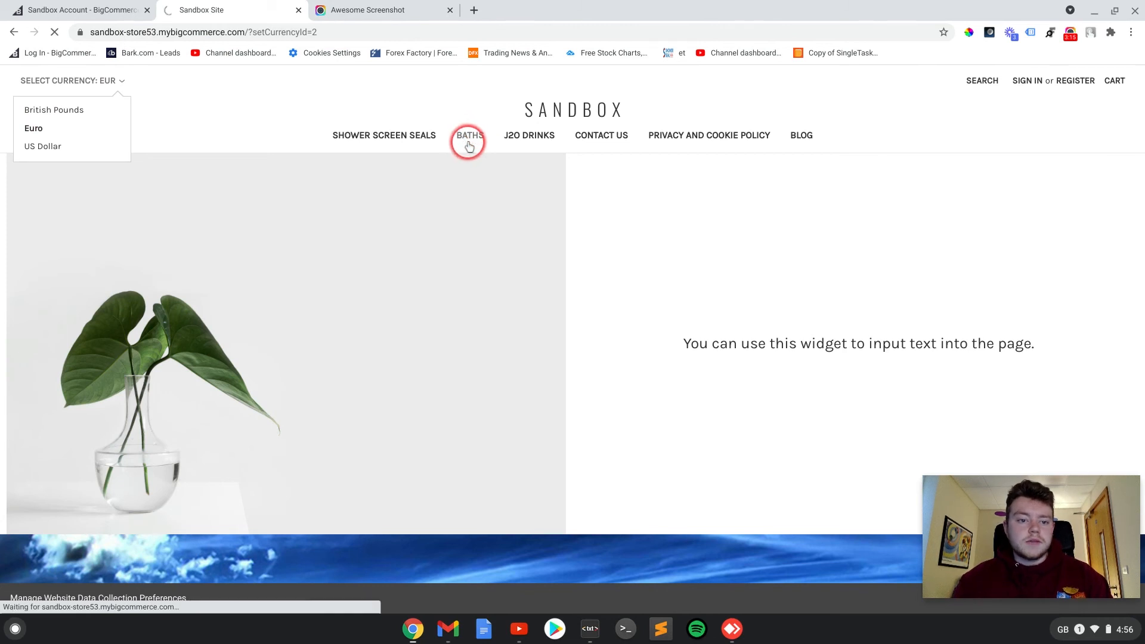
scroll(651, 238, "down", 2)
scroll(651, 237, "down", 6)
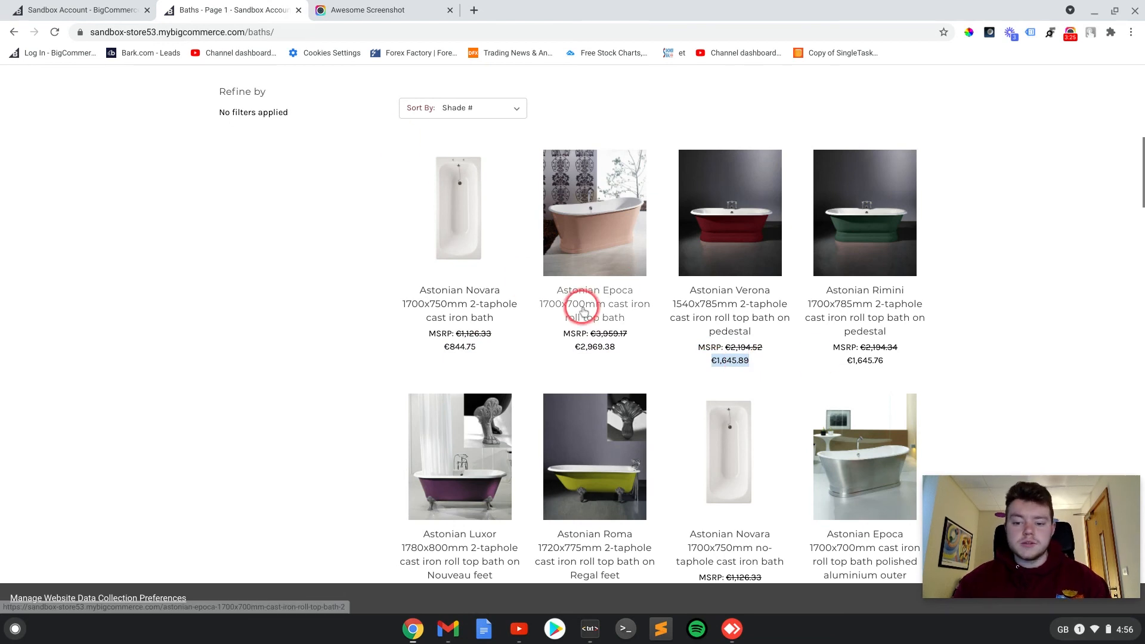
scroll(966, 271, "down", 2)
scroll(966, 272, "up", 2)
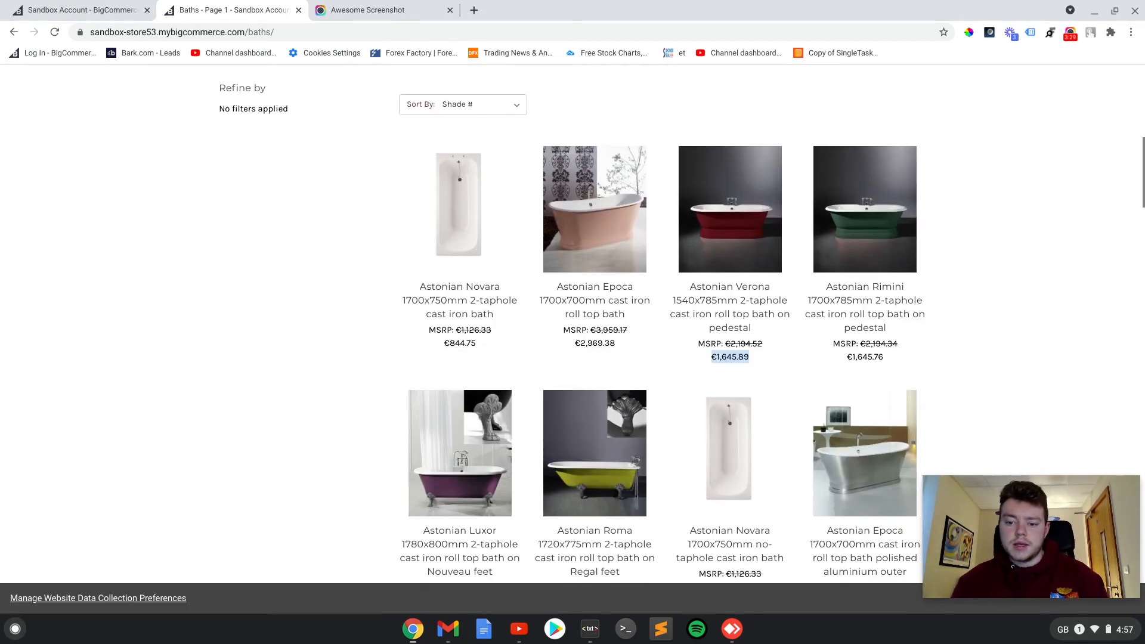
scroll(966, 272, "up", 10)
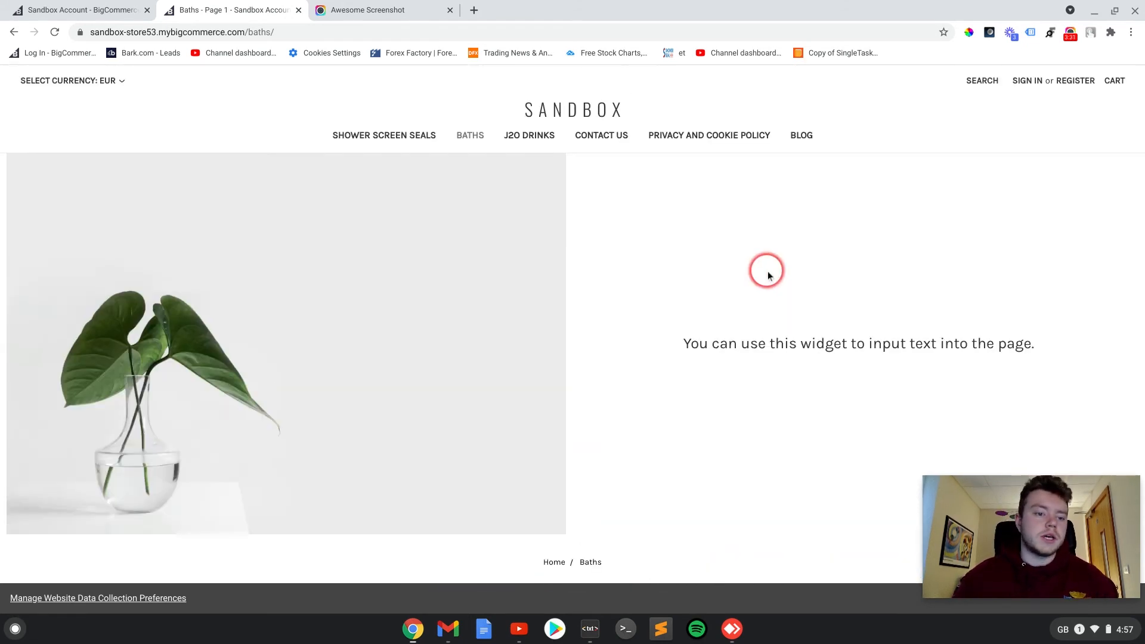
left_click(1069, 35)
left_click(785, 205)
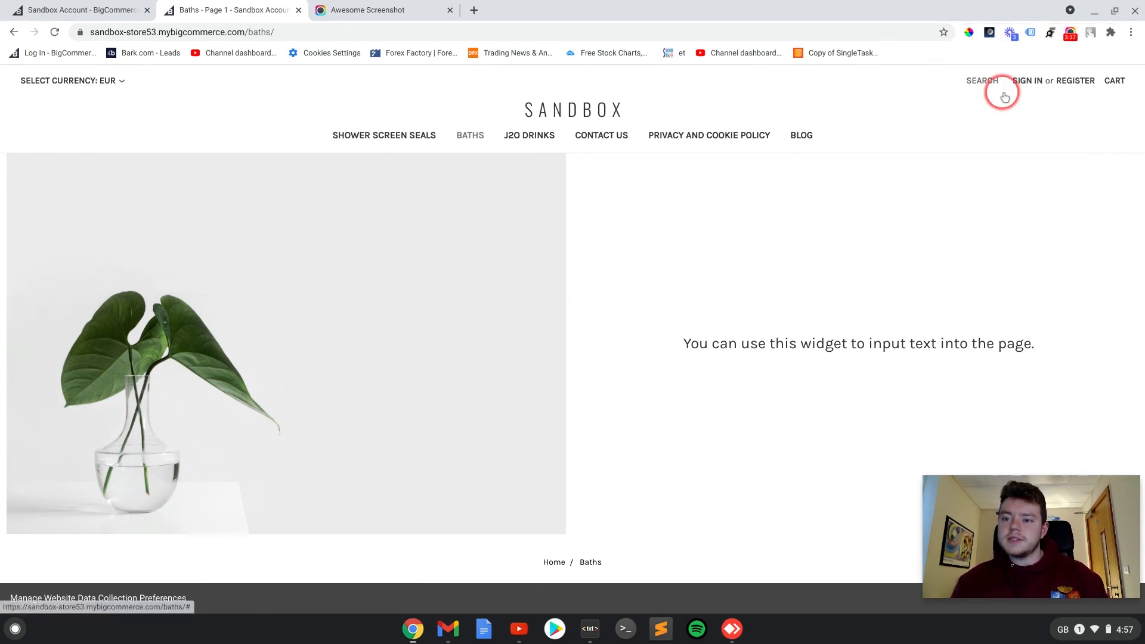
left_click(1070, 33)
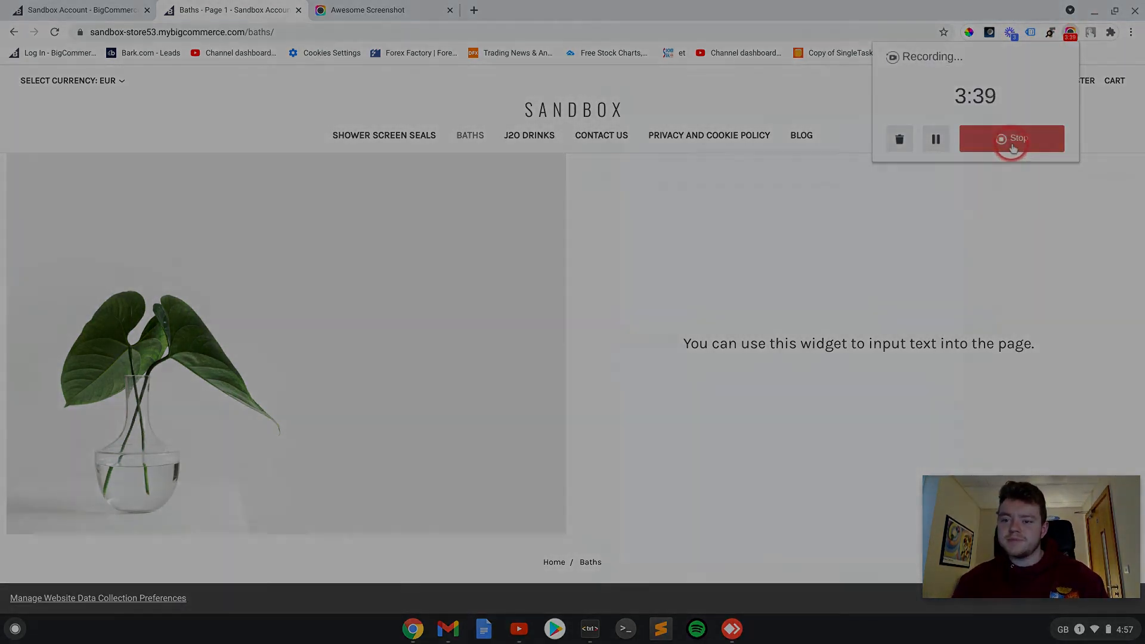